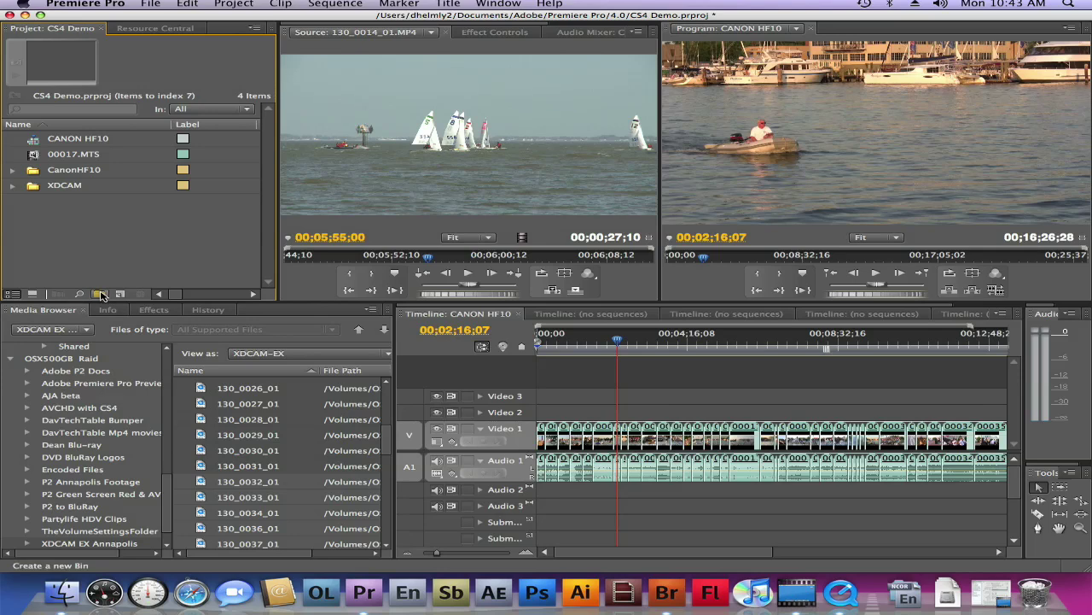
Step: Rename Bin 04 to P2 and drag clips from the P2 Annapolis Footage folder into it
text(P2)
click(108, 239)
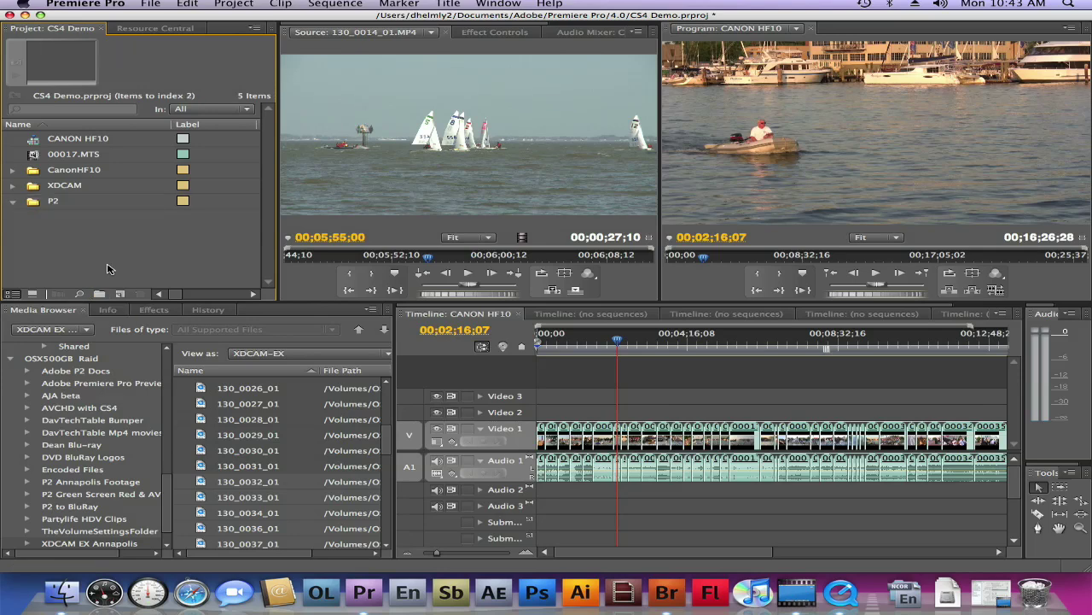
click(73, 331)
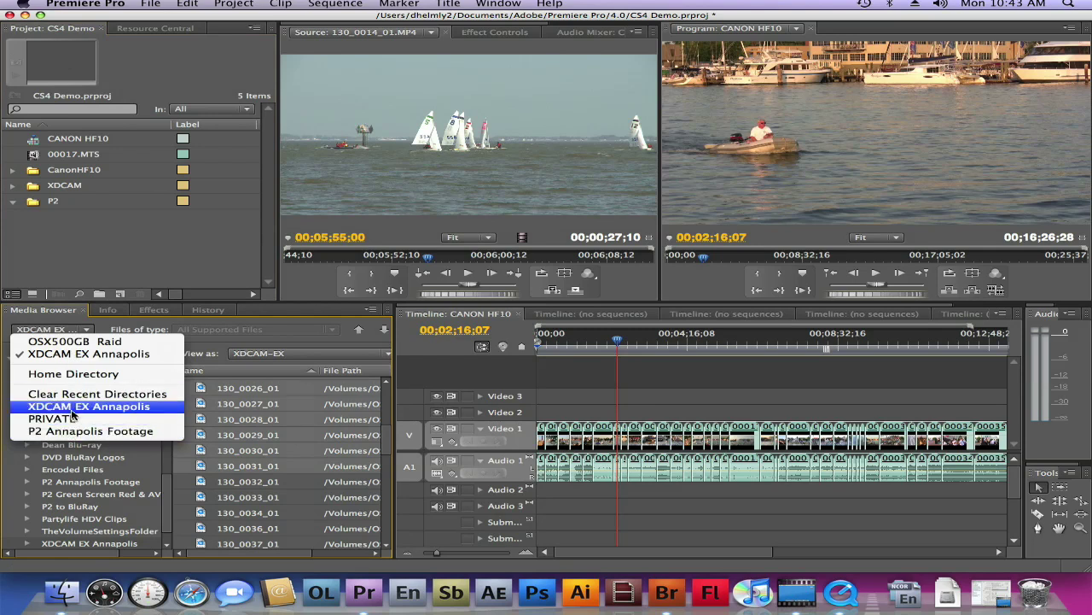
click(78, 432)
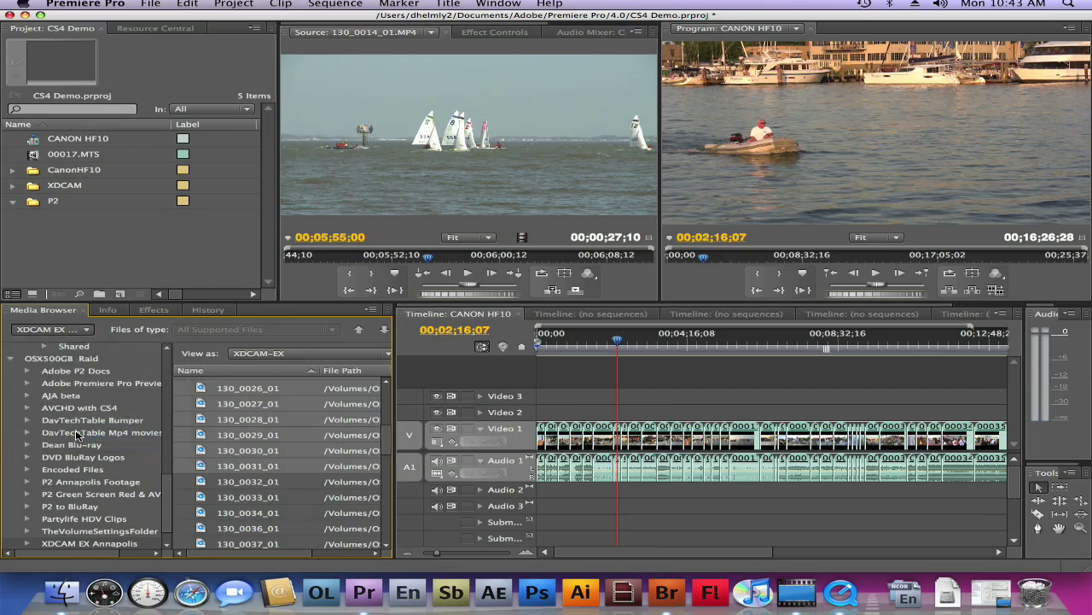
click(213, 437)
drag(381, 399, 314, 500)
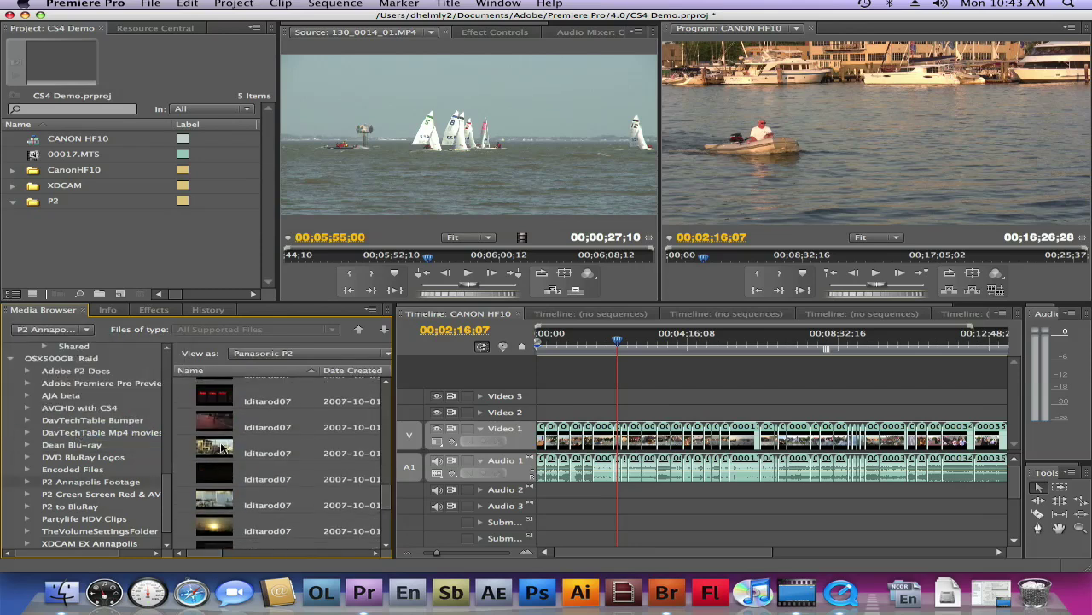
drag(213, 392, 51, 205)
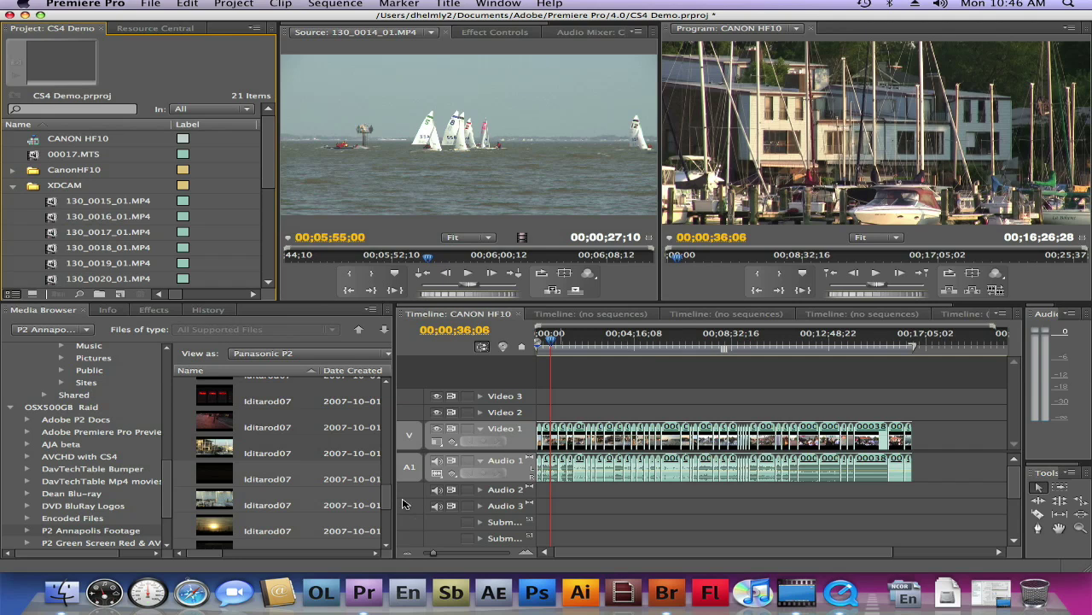
Step: Create a new sequence named XDCAM EX1 using the XDCAM EX 1080i 60i (HQ) preset
click(149, 5)
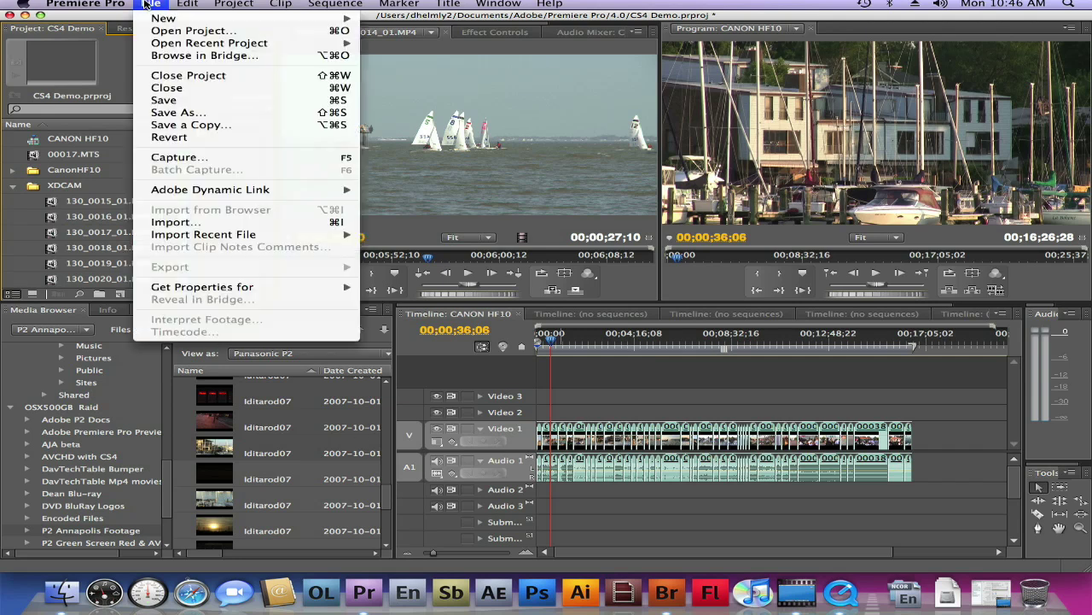
mouse_move(150, 19)
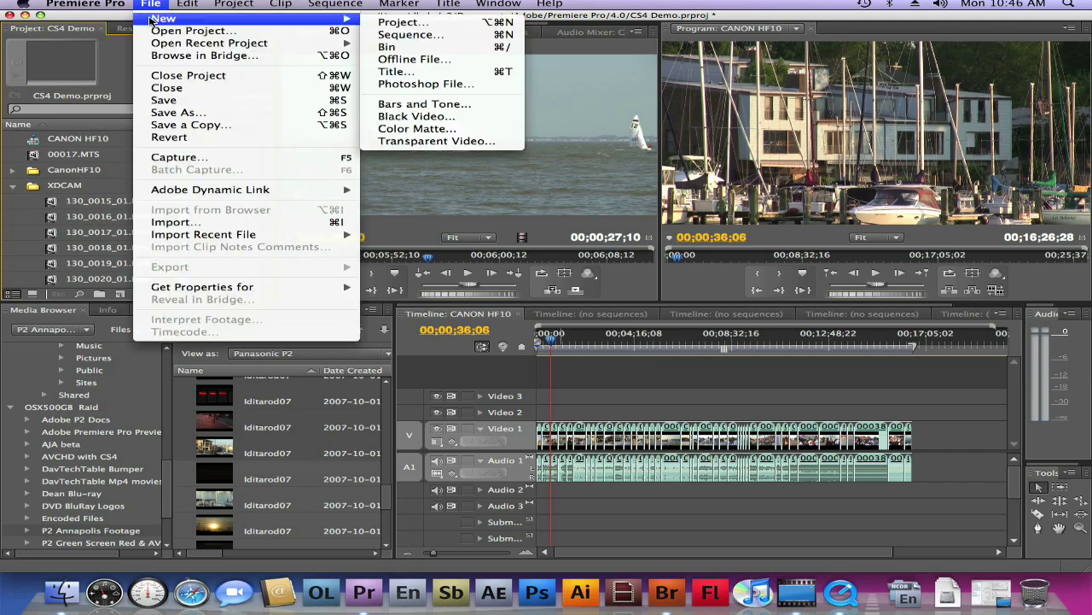
click(428, 35)
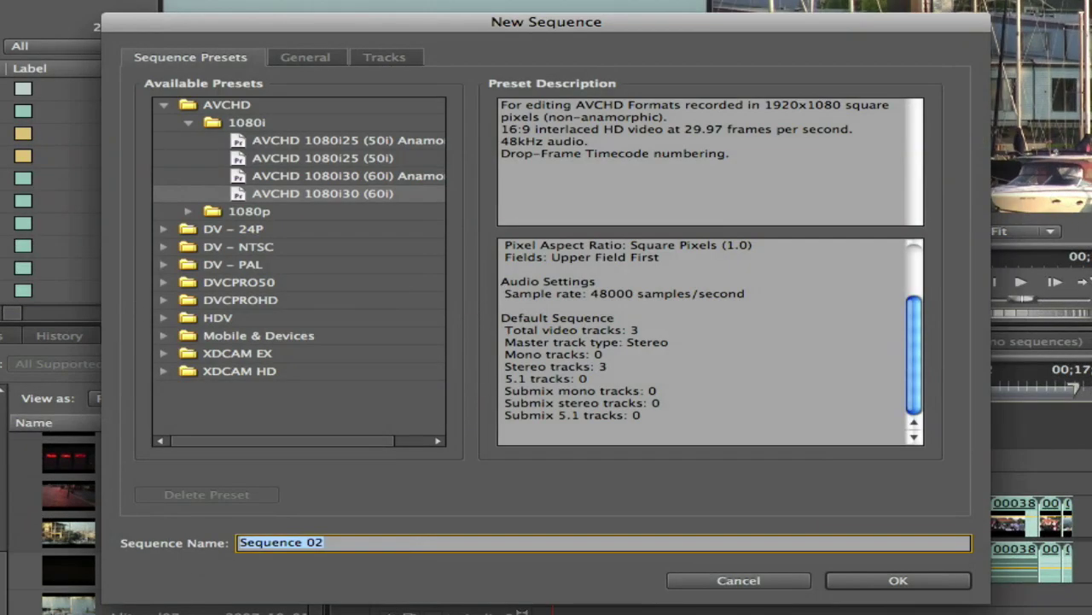
click(164, 104)
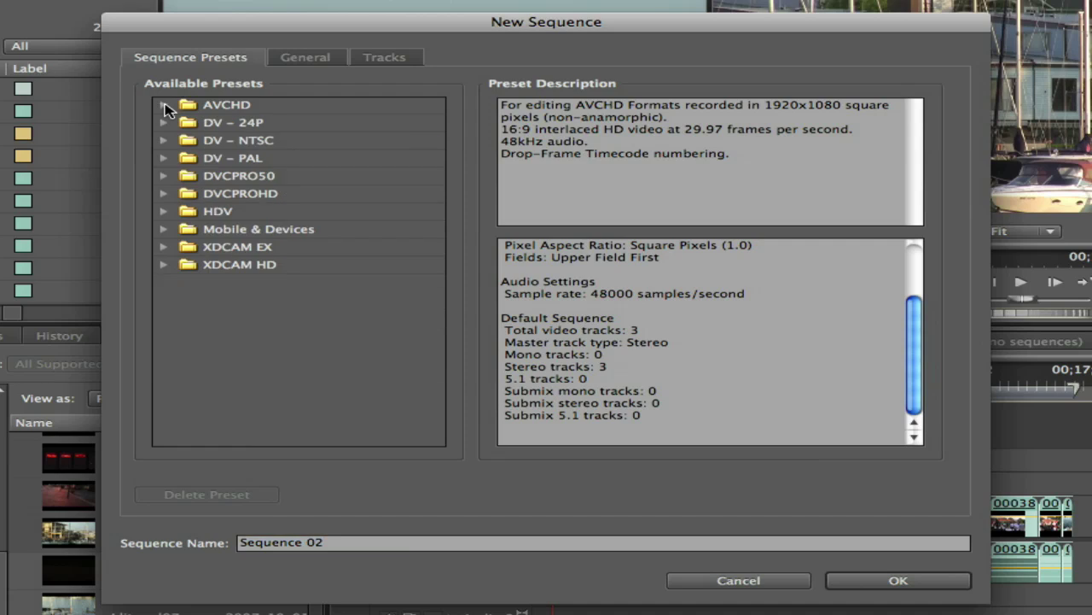
click(164, 246)
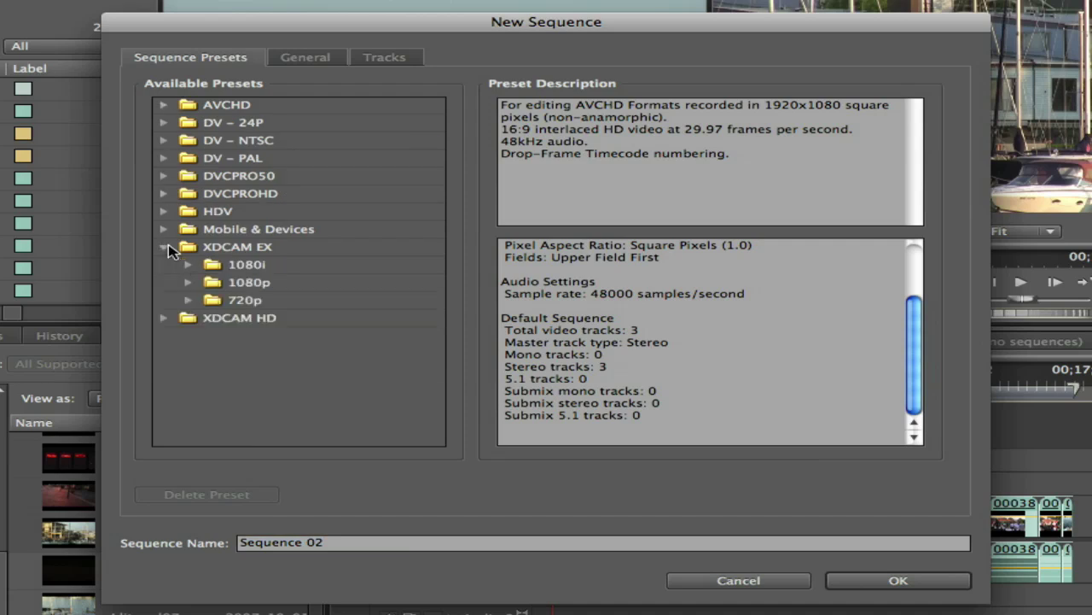
click(189, 265)
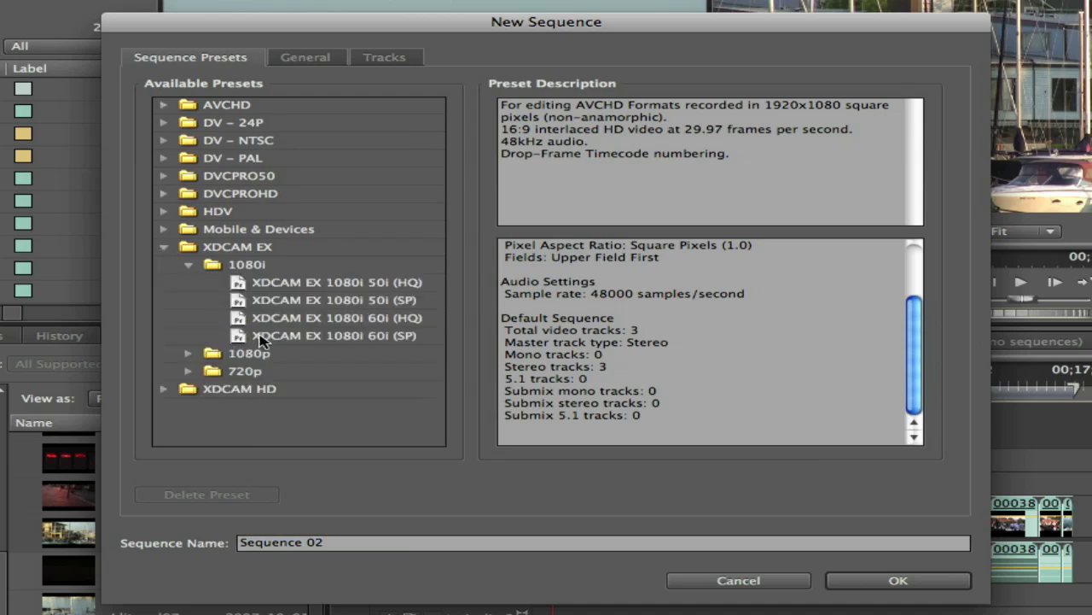
click(262, 321)
click(346, 543)
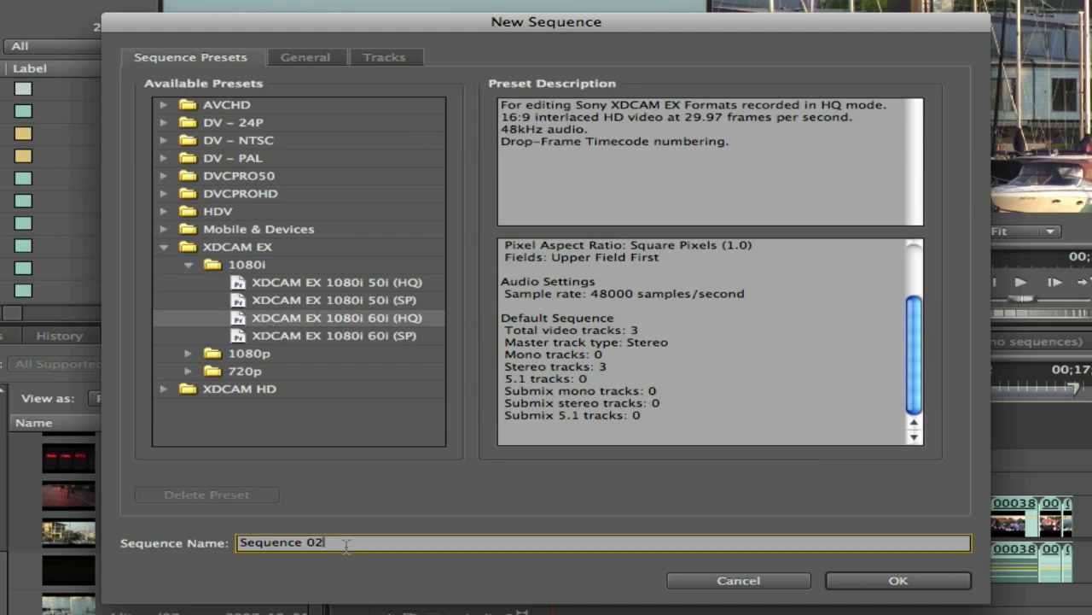
text(XDCAM EX1)
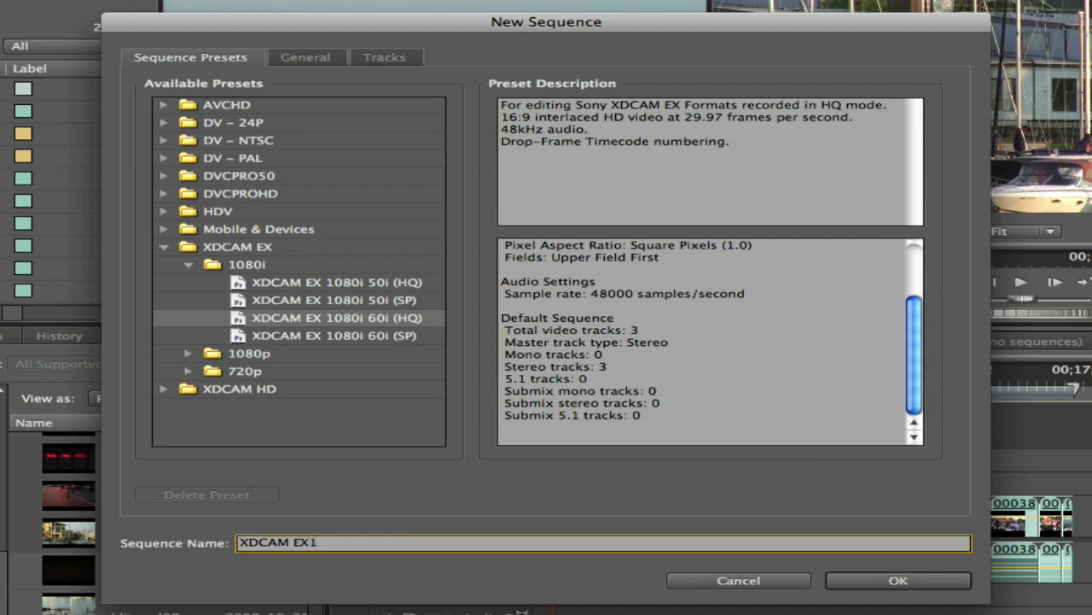
click(903, 581)
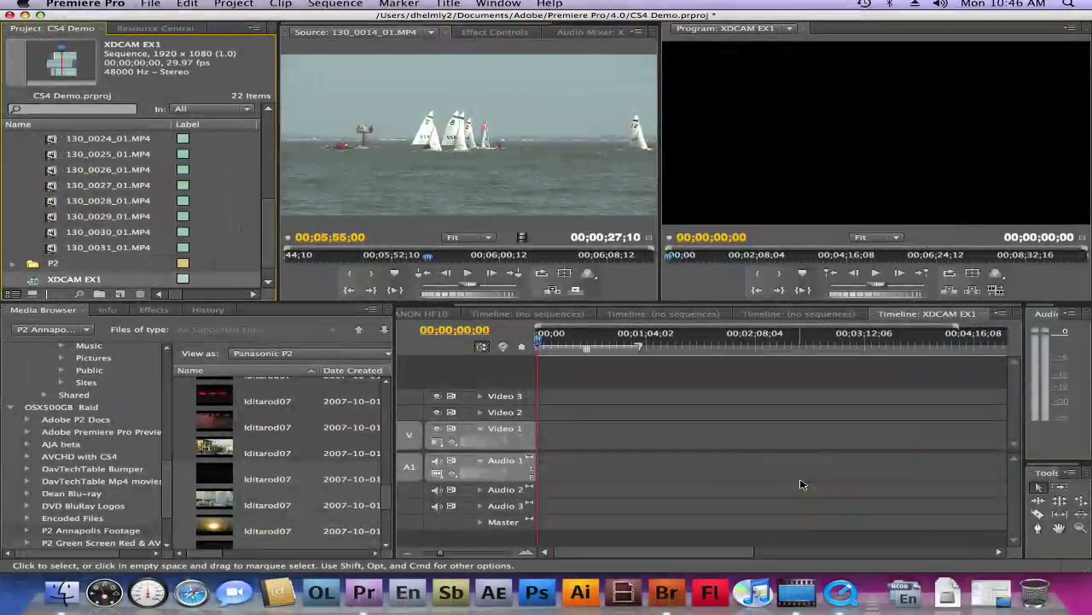
Step: Drag the whole XDCAM bin onto Video 1 of XDCAM EX1 and jump to the seagull shot
scroll(250, 229, up, 5)
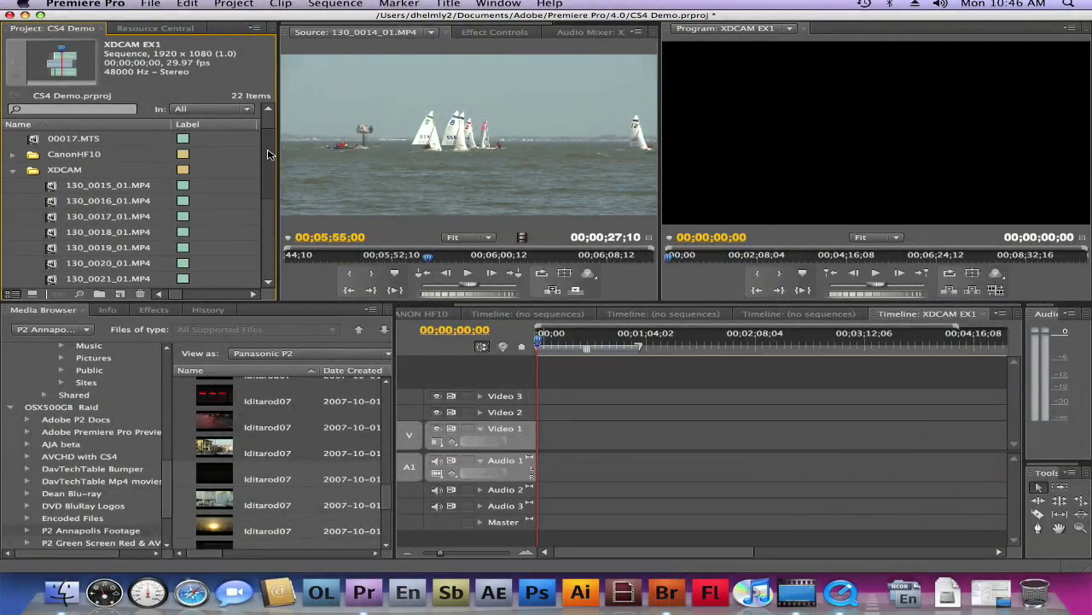
drag(51, 159, 546, 432)
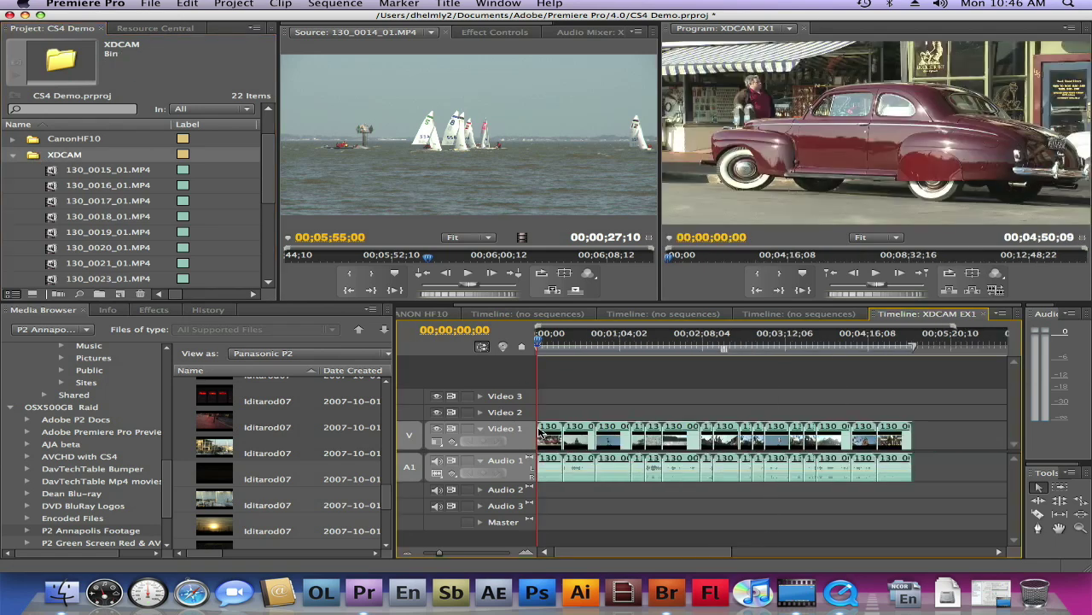
click(636, 342)
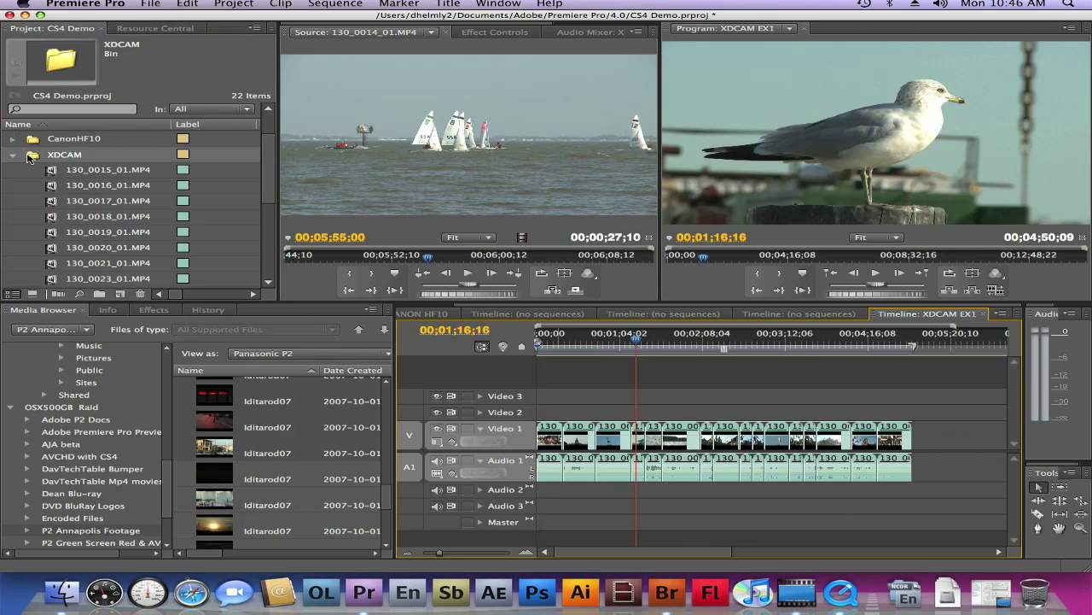
click(13, 154)
click(150, 4)
Step: Create a sequence named P2 200 from the DVCPROHD 1080i 60i preset
mouse_move(164, 18)
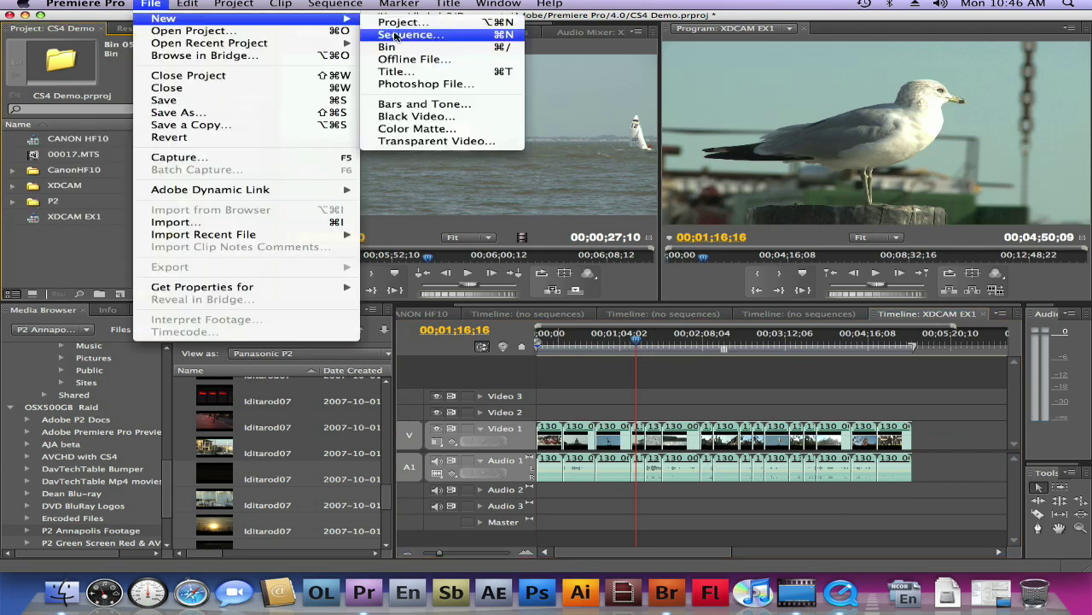
click(395, 35)
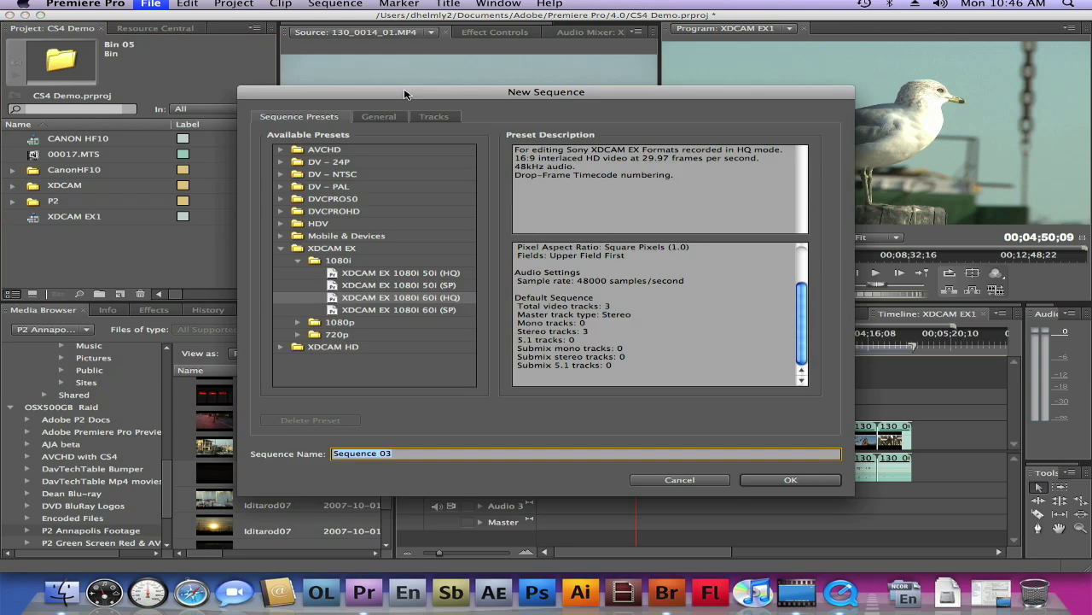
click(284, 247)
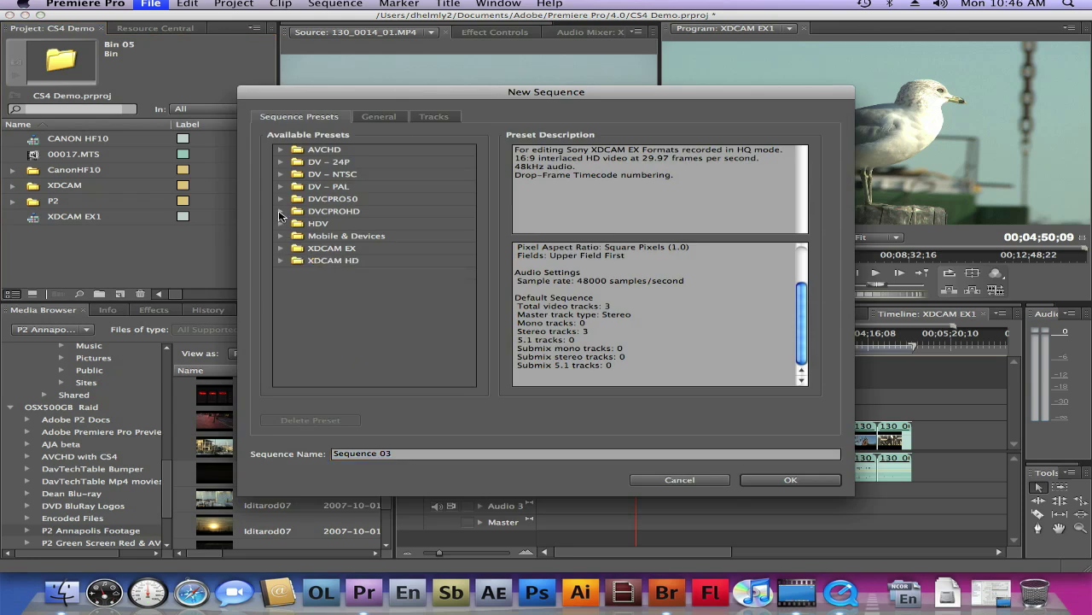
click(281, 211)
click(298, 223)
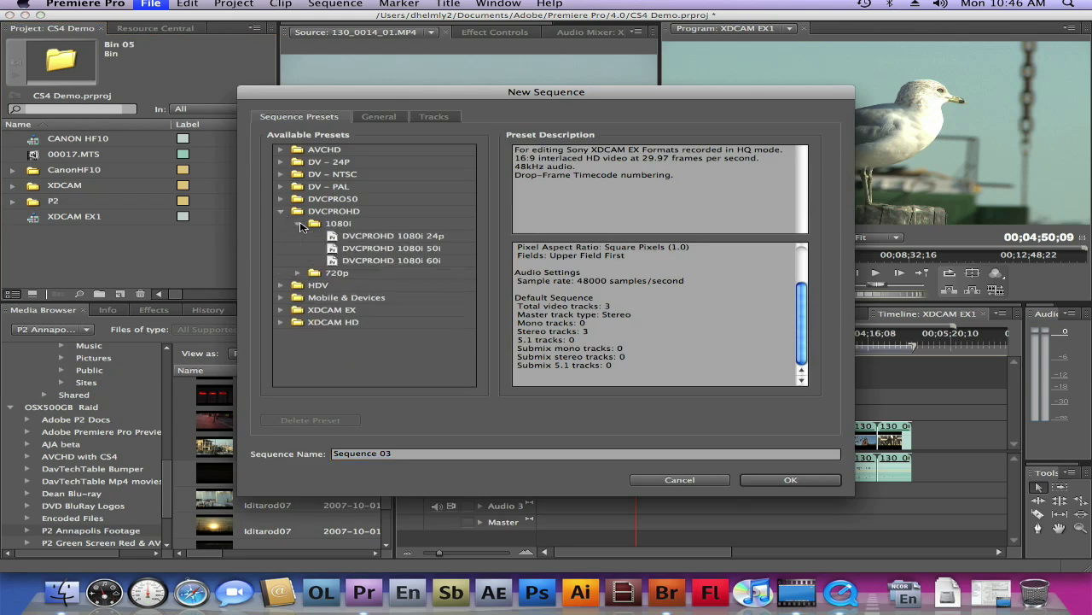
click(332, 262)
click(428, 453)
text(P2 200)
key(Return)
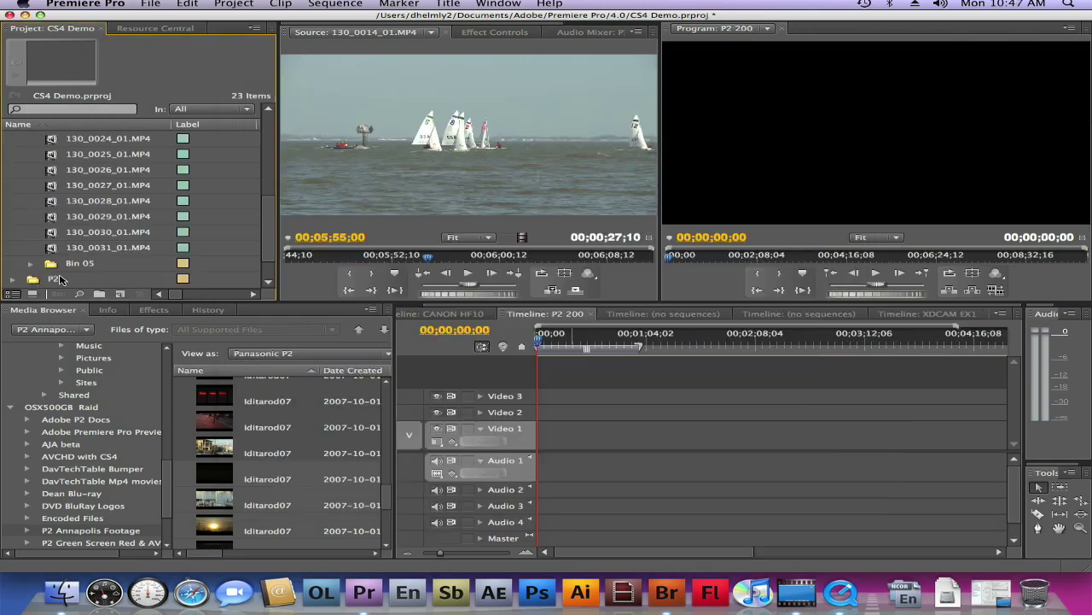
Step: Drag the P2 bin's clips into P2 200 and scrub through the timeline
drag(31, 282, 609, 393)
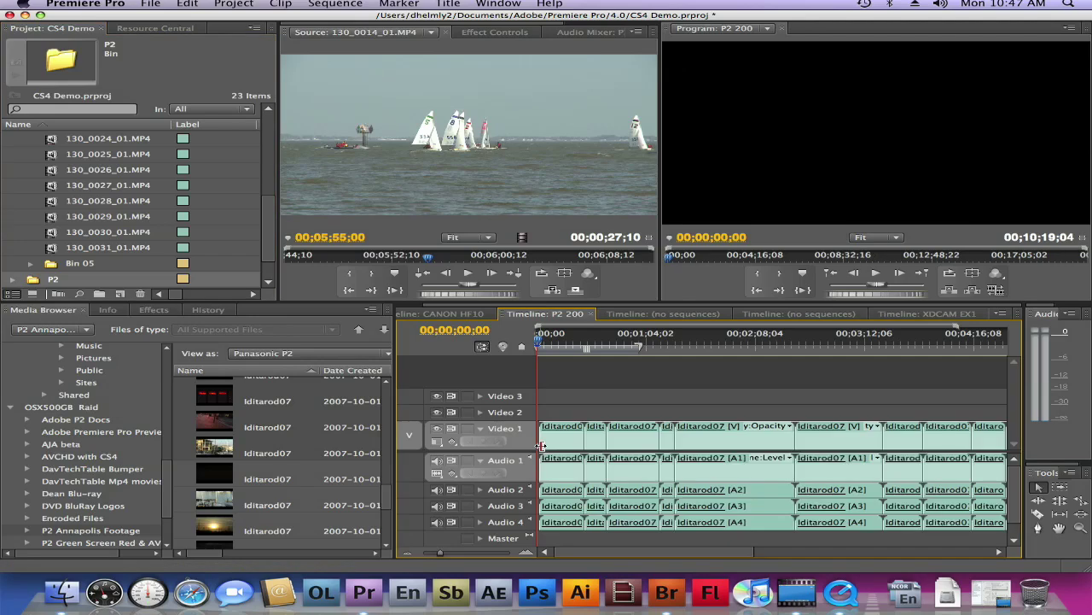
click(596, 342)
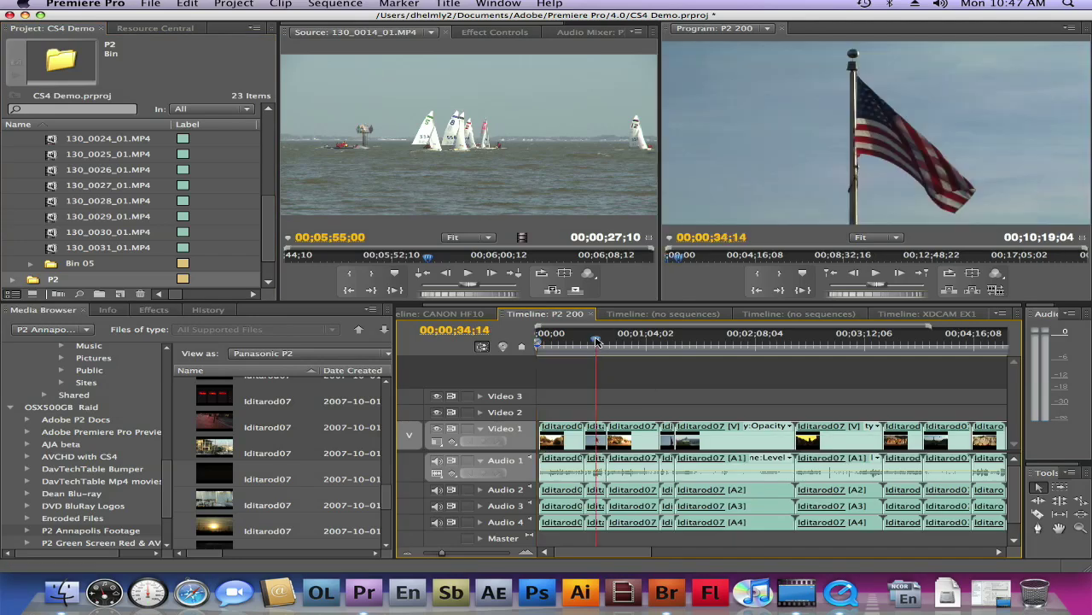
key(minus)
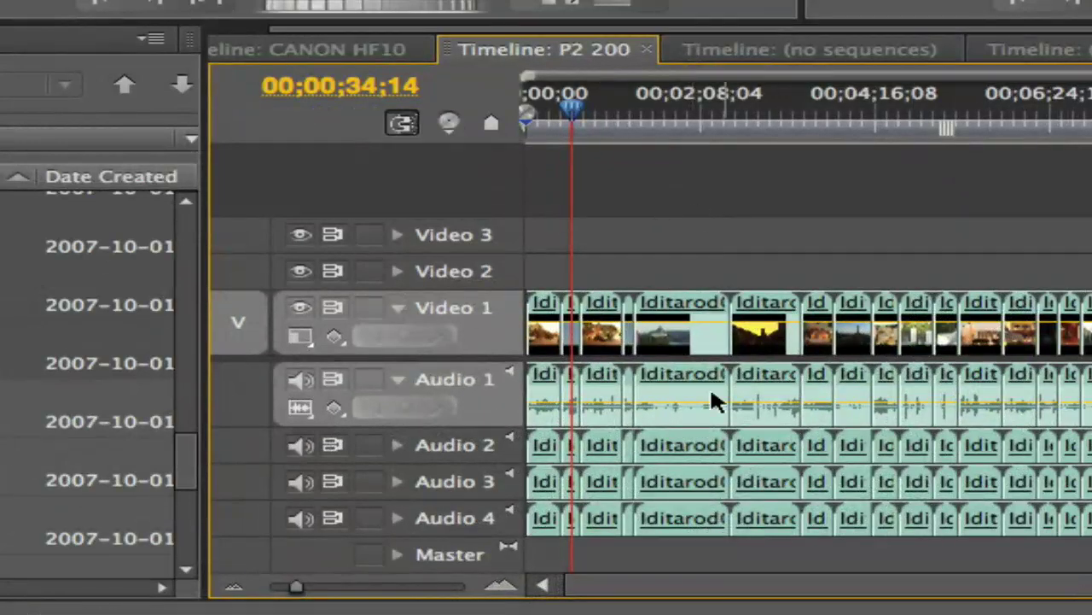
click(759, 101)
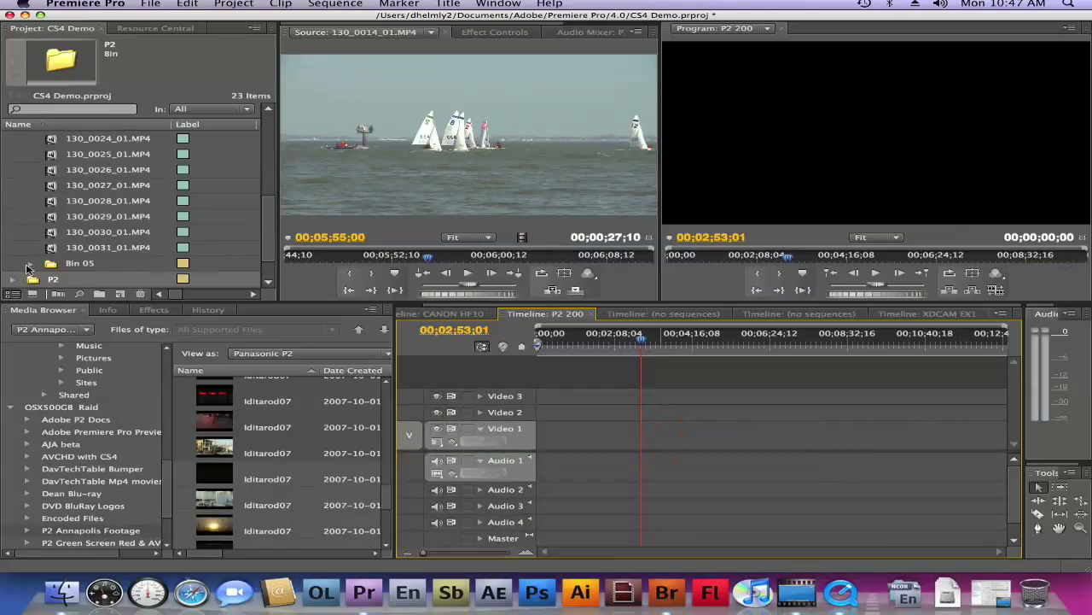
Step: Set the P2 clips' source channel mapping to Stereo, disabling Ch. 3 and Ch. 4
scroll(261, 246, down, 1)
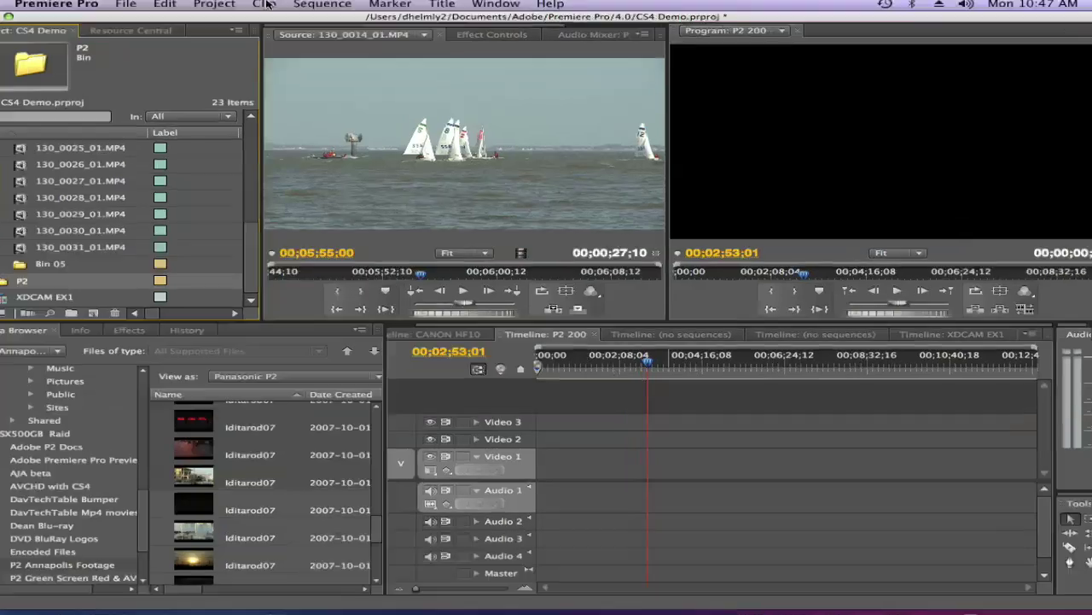
click(285, 3)
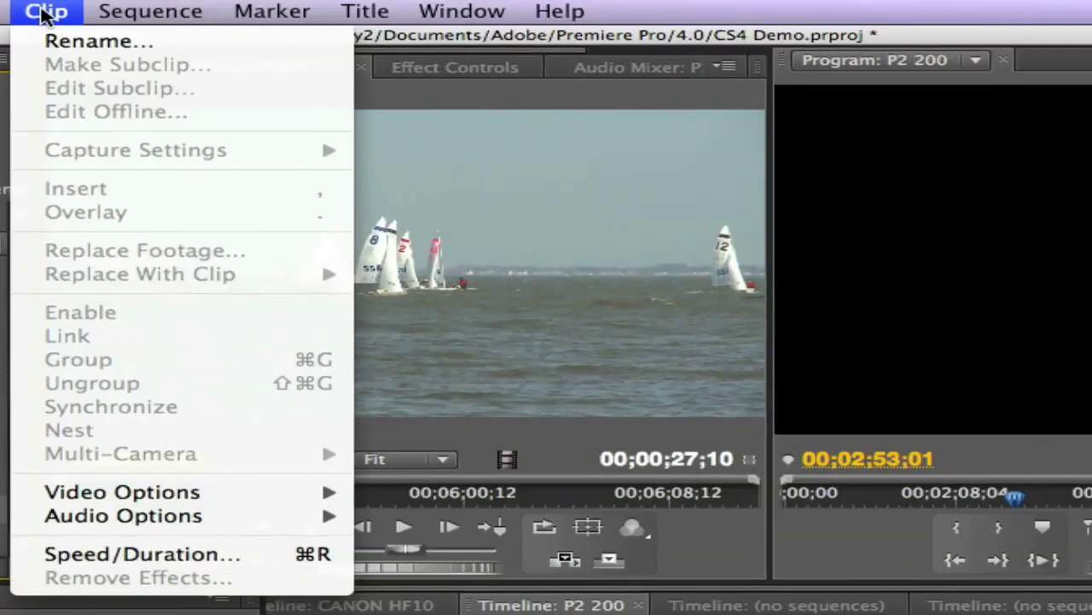
mouse_move(342, 269)
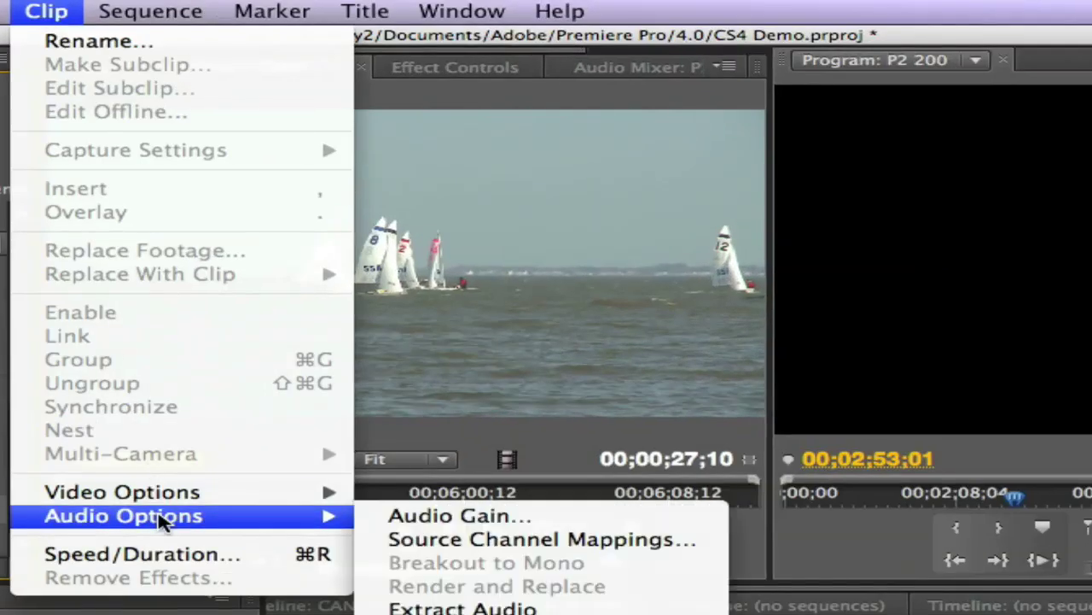
click(432, 540)
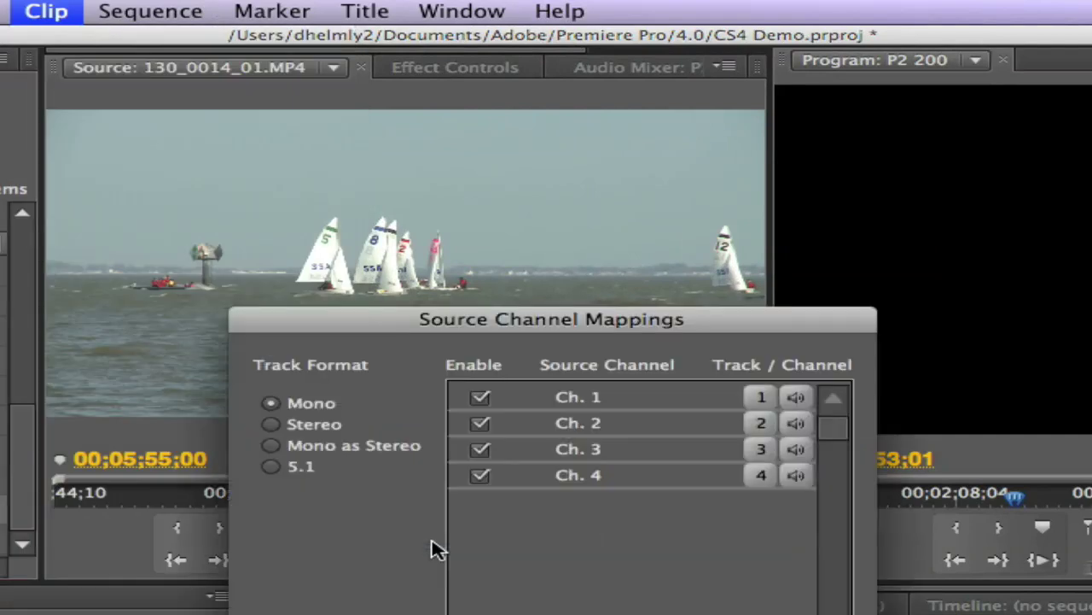
click(307, 430)
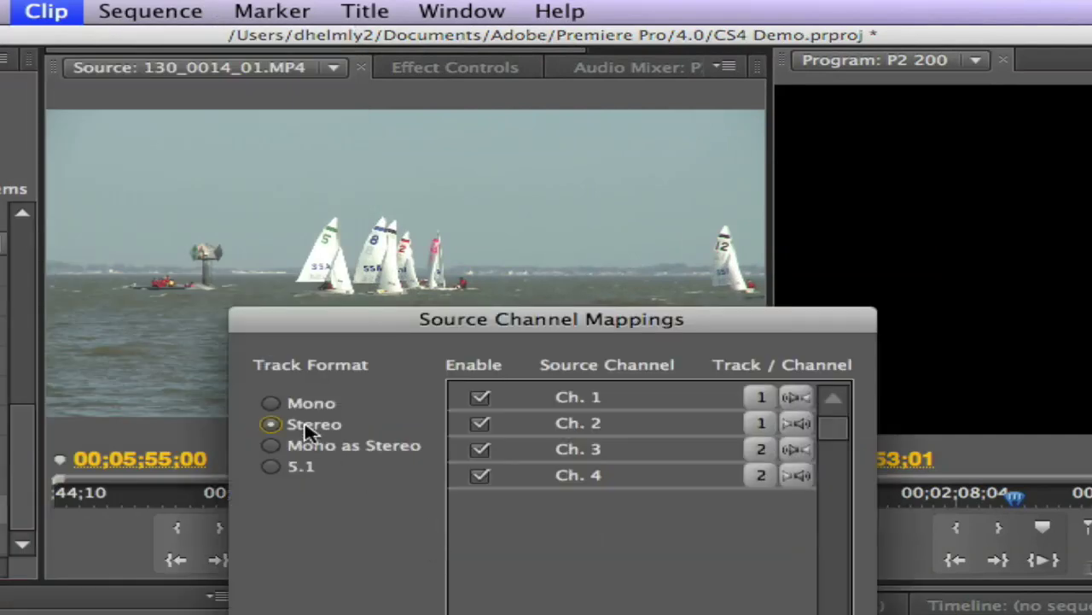
click(481, 475)
click(480, 449)
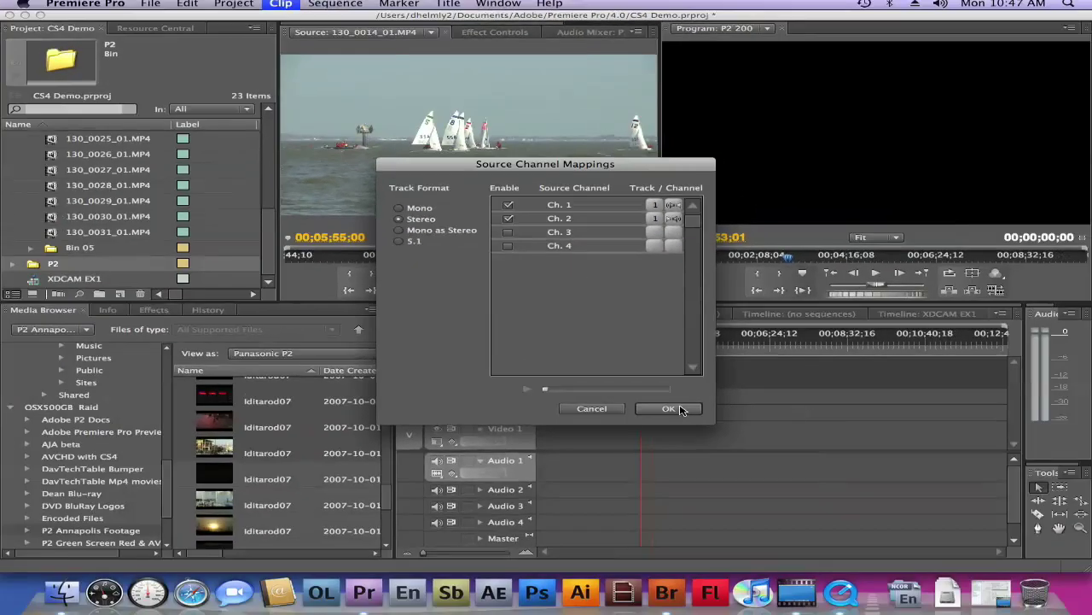
click(668, 409)
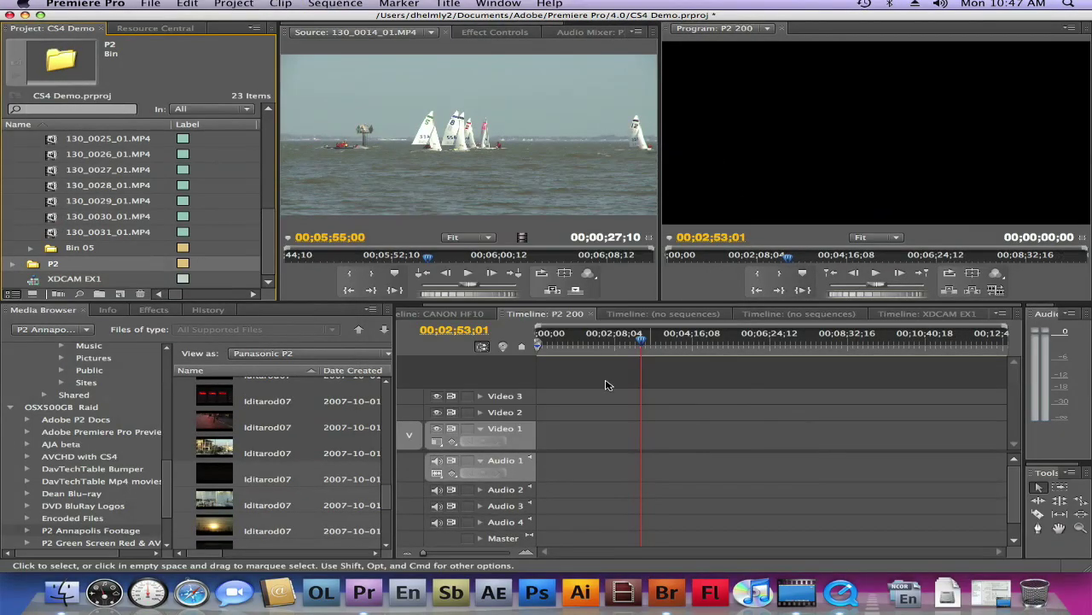
Step: Add the P2 bin clips to P2 200 and delete all empty audio tracks
drag(342, 337, 547, 436)
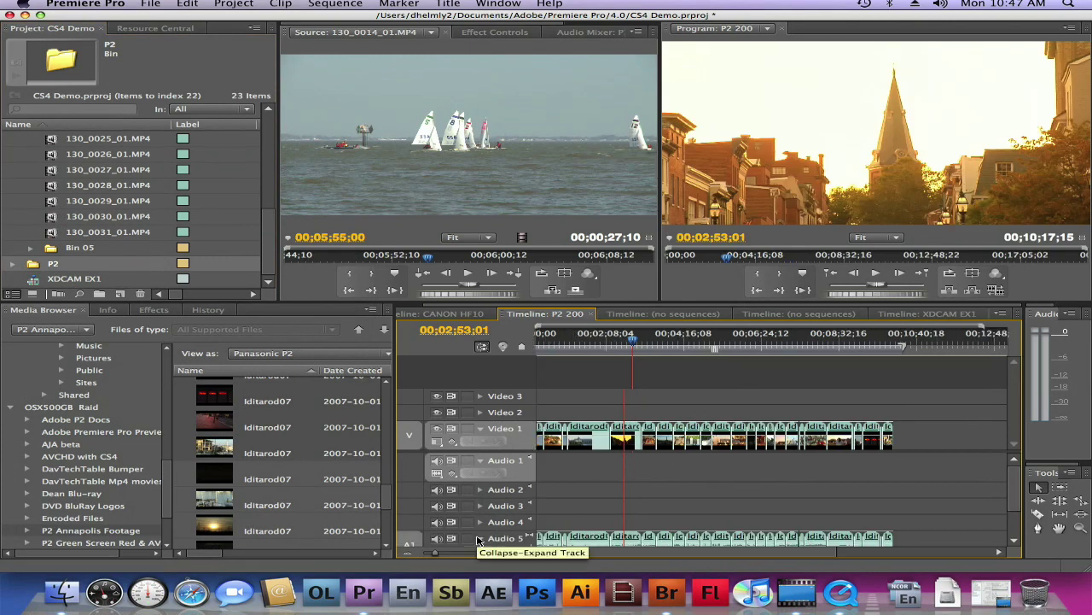
click(480, 538)
right_click(524, 479)
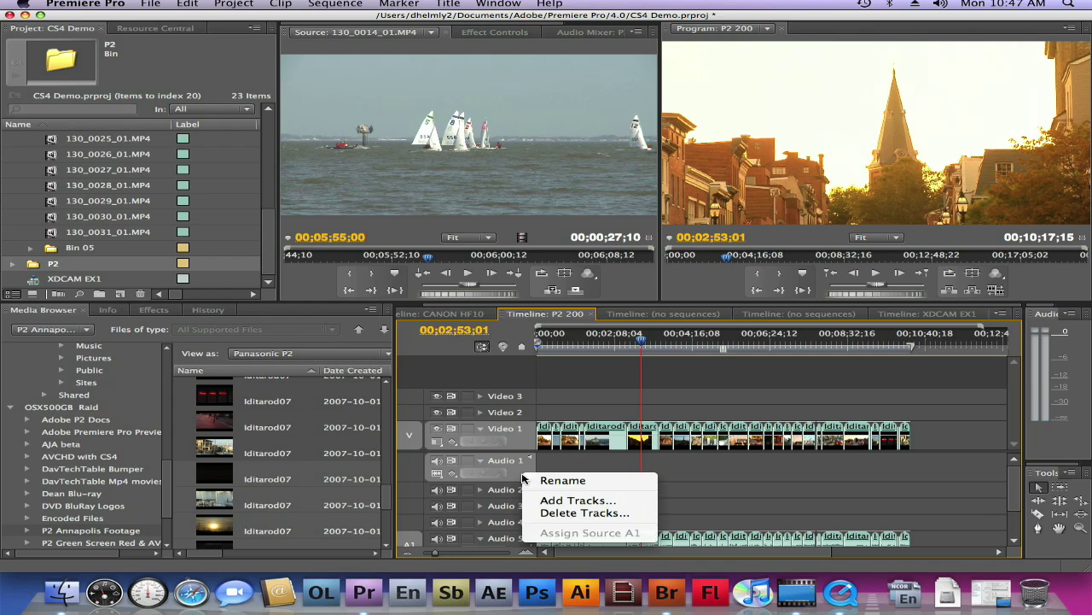
click(574, 513)
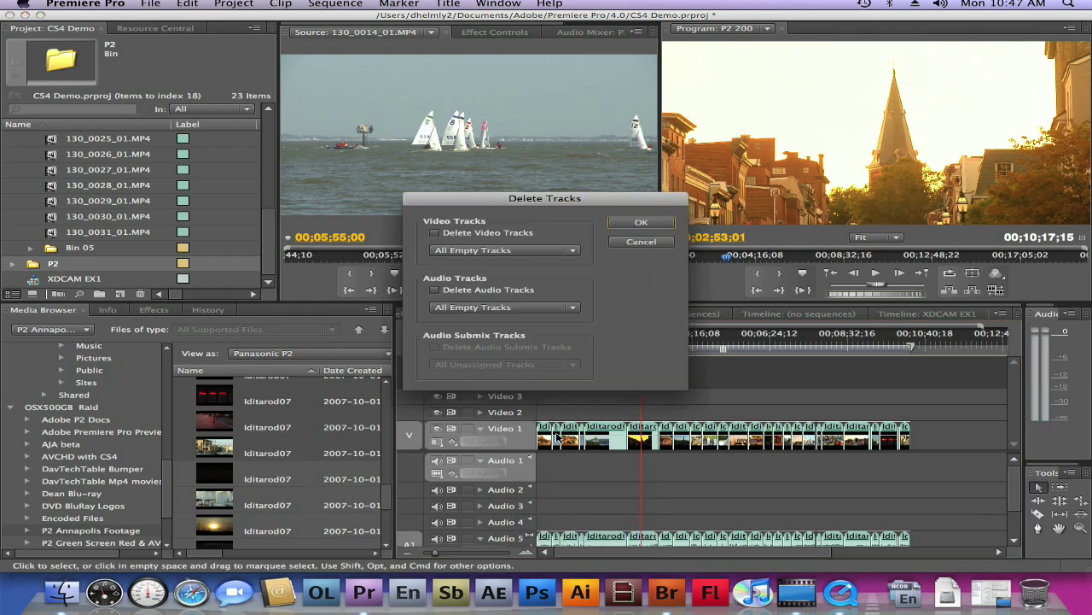
click(434, 290)
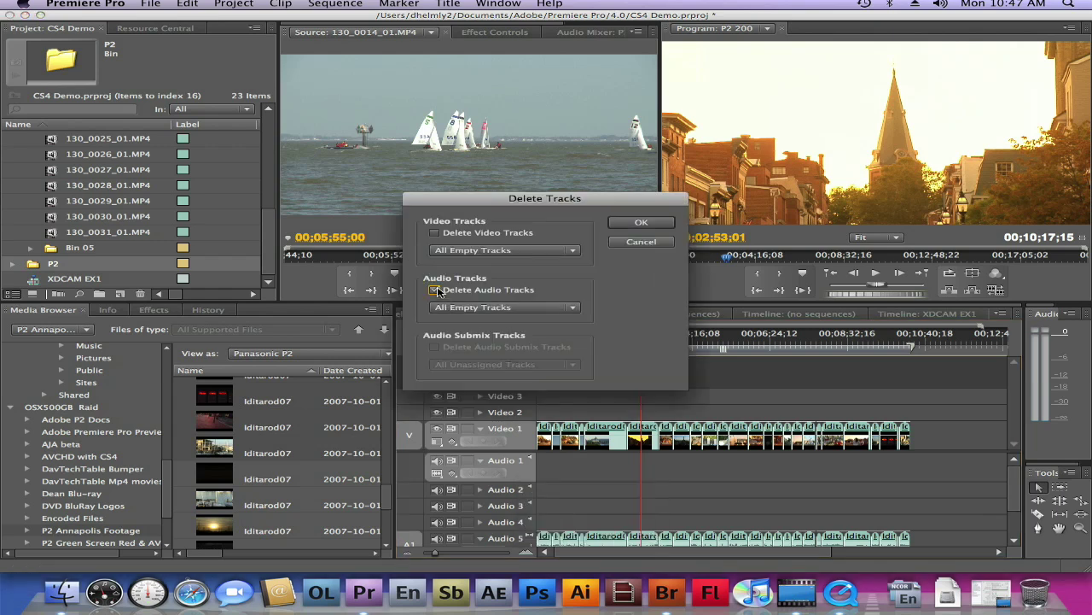
click(641, 223)
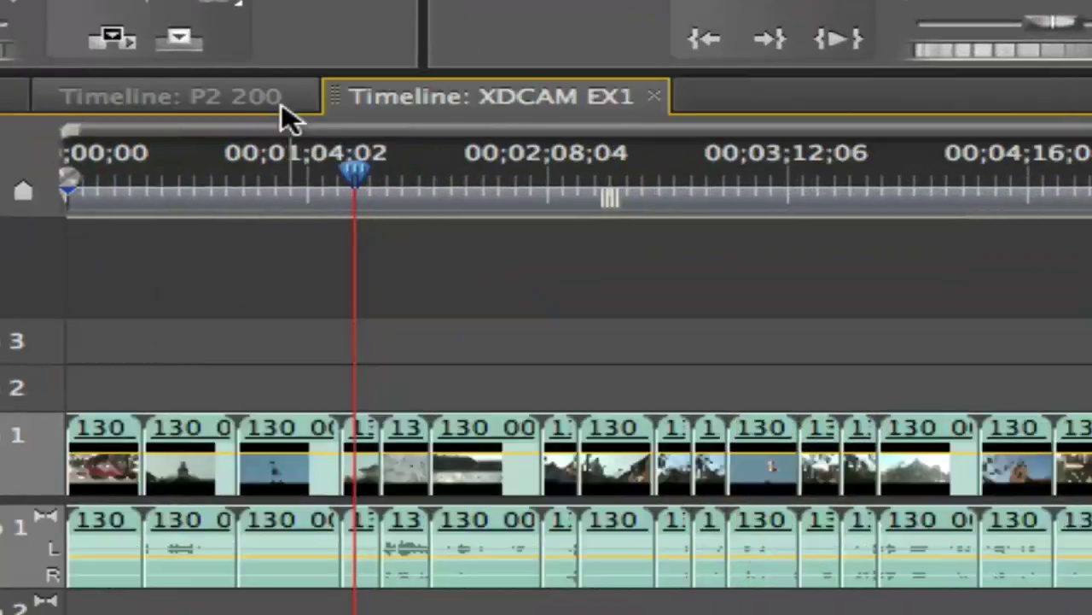
Step: Review the P2 200 timeline to 00;04;20;10, then the XDCAM EX1 and CANON HF10 timelines
click(261, 100)
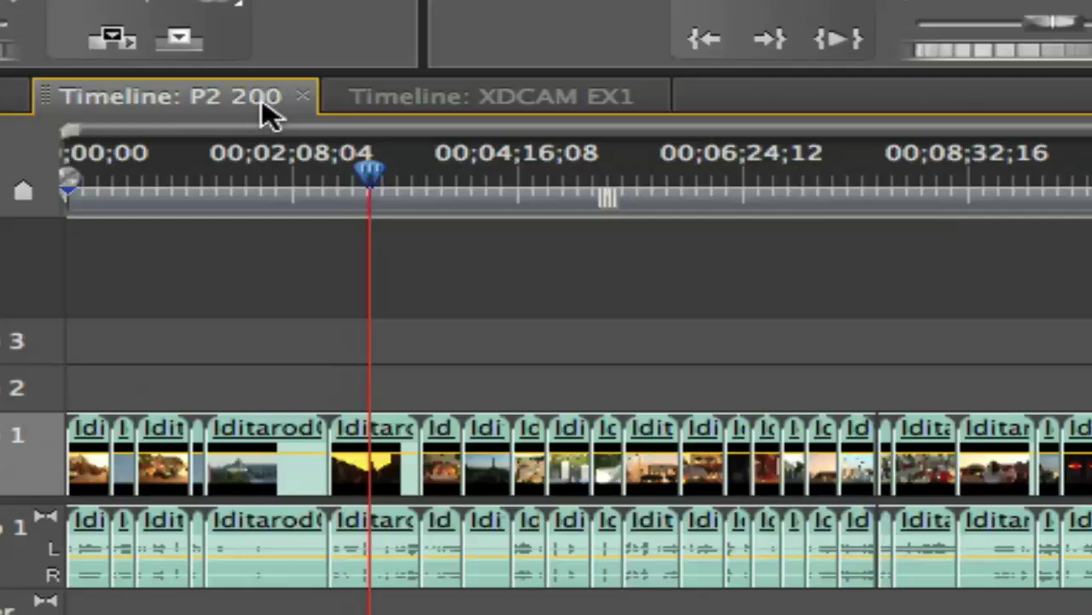
click(406, 97)
click(21, 100)
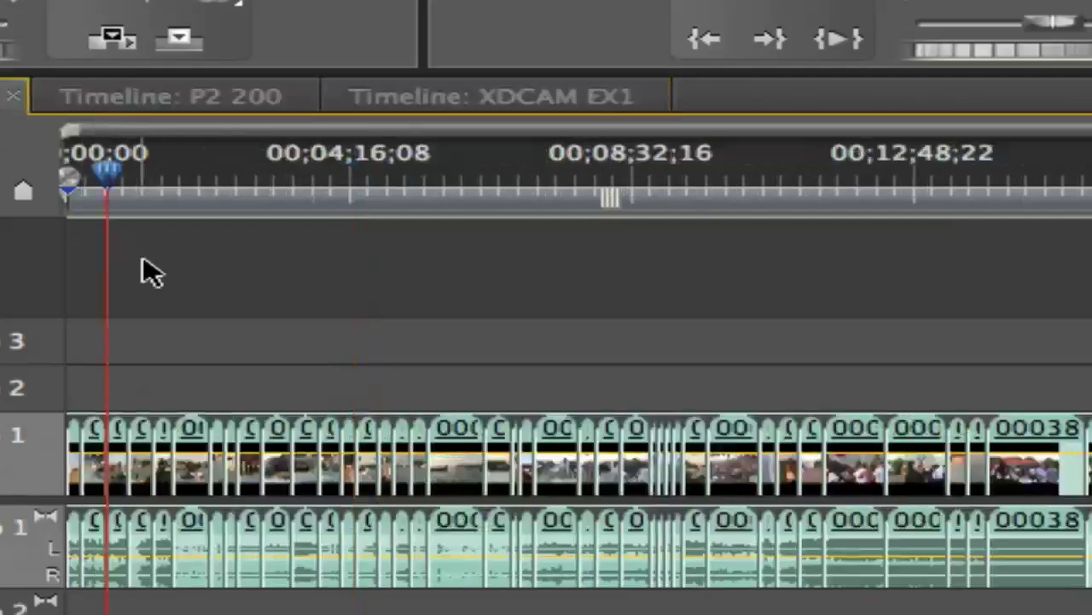
click(234, 175)
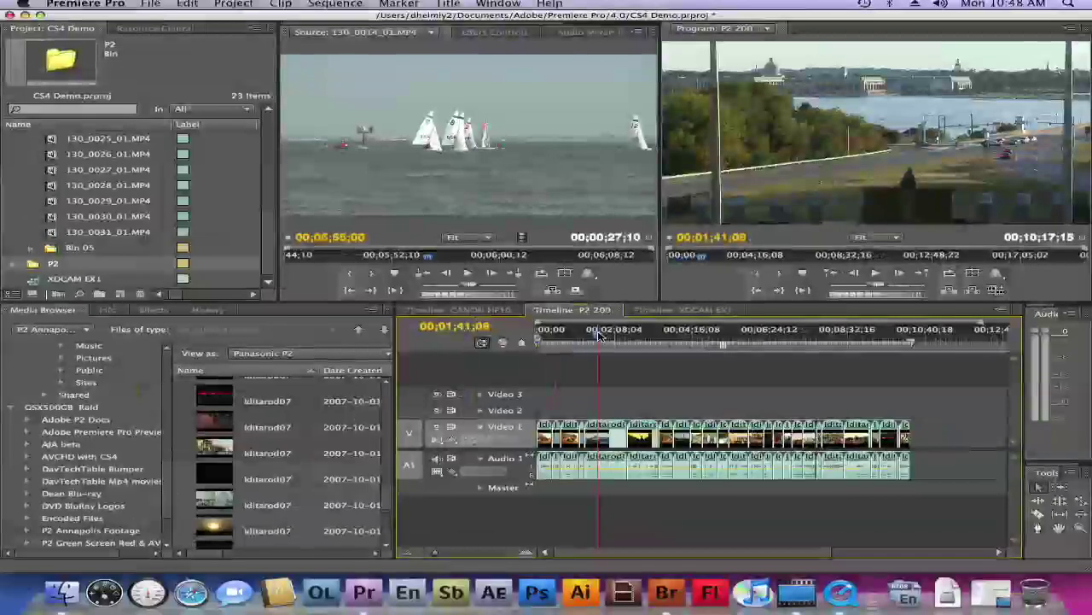
click(695, 333)
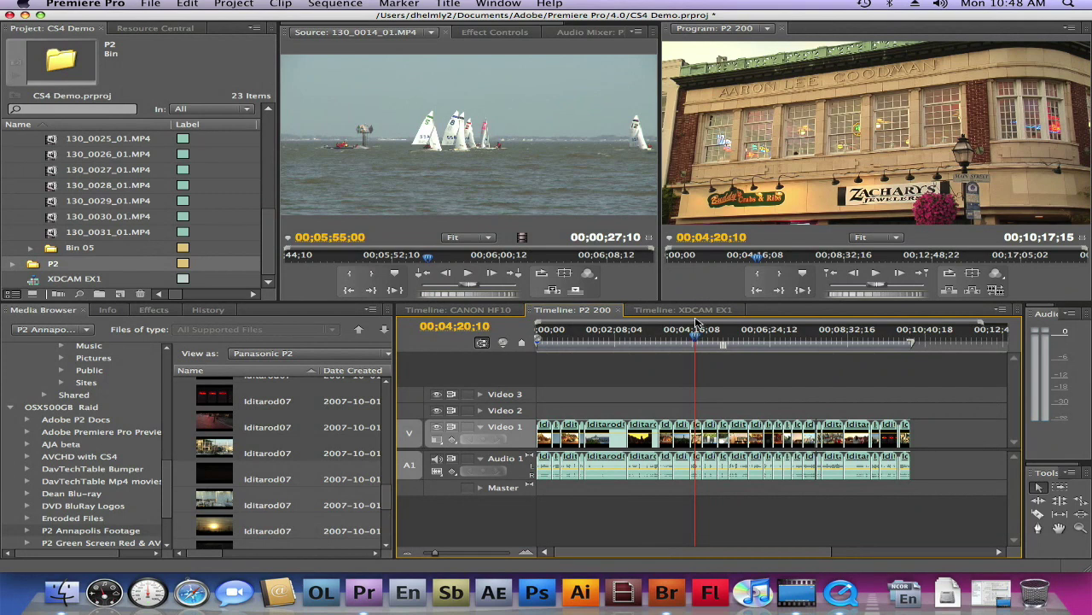
click(697, 312)
click(465, 309)
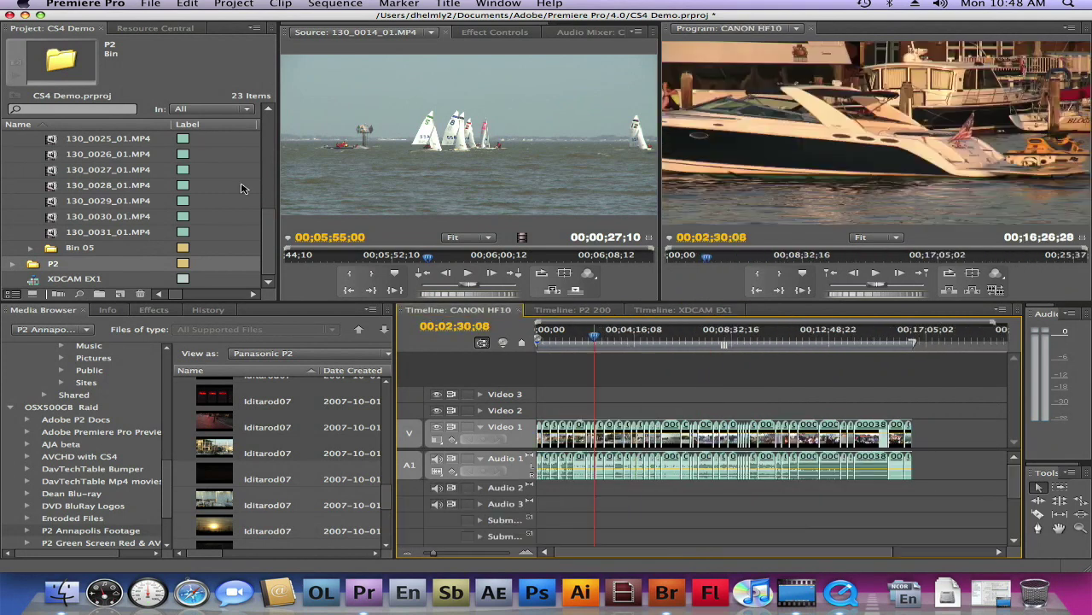
click(150, 6)
Step: Create a sequence named Mixed Formats from the XDCAM EX 1080i 60i (HQ) preset
mouse_move(324, 18)
click(408, 34)
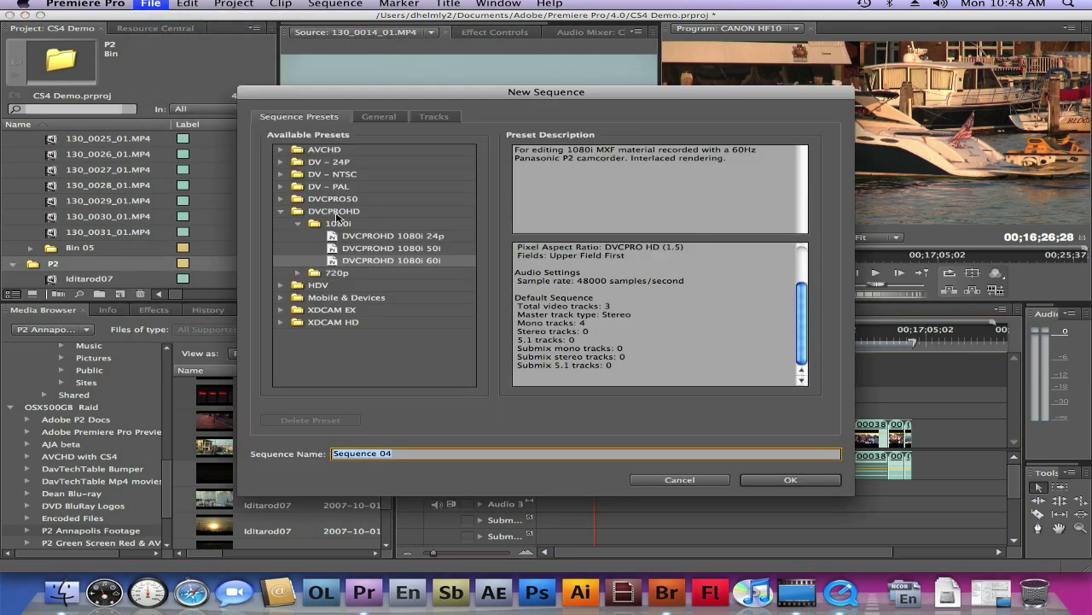
click(283, 212)
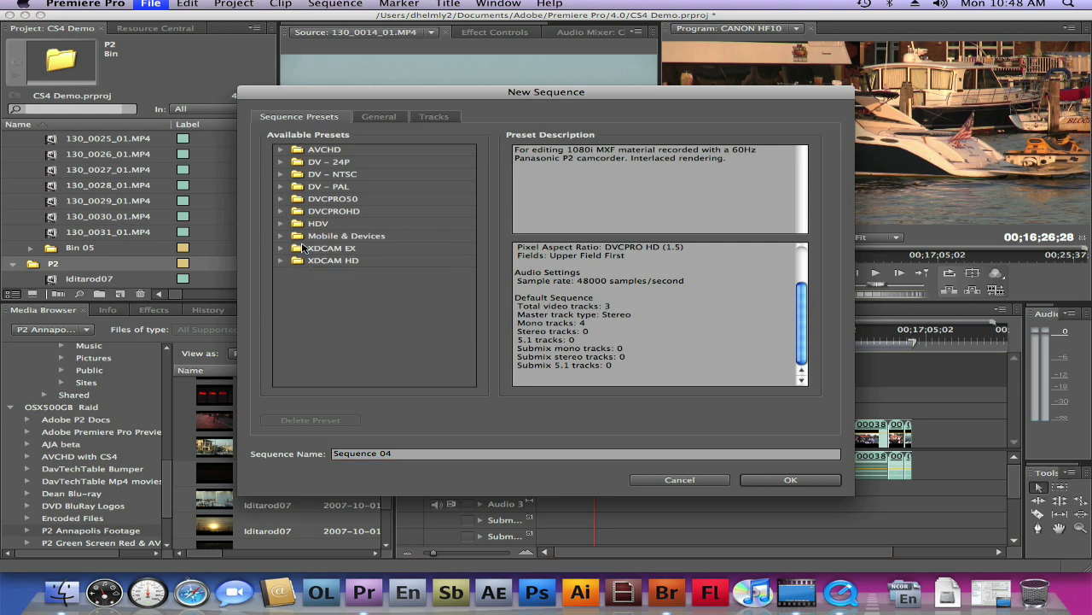
click(281, 249)
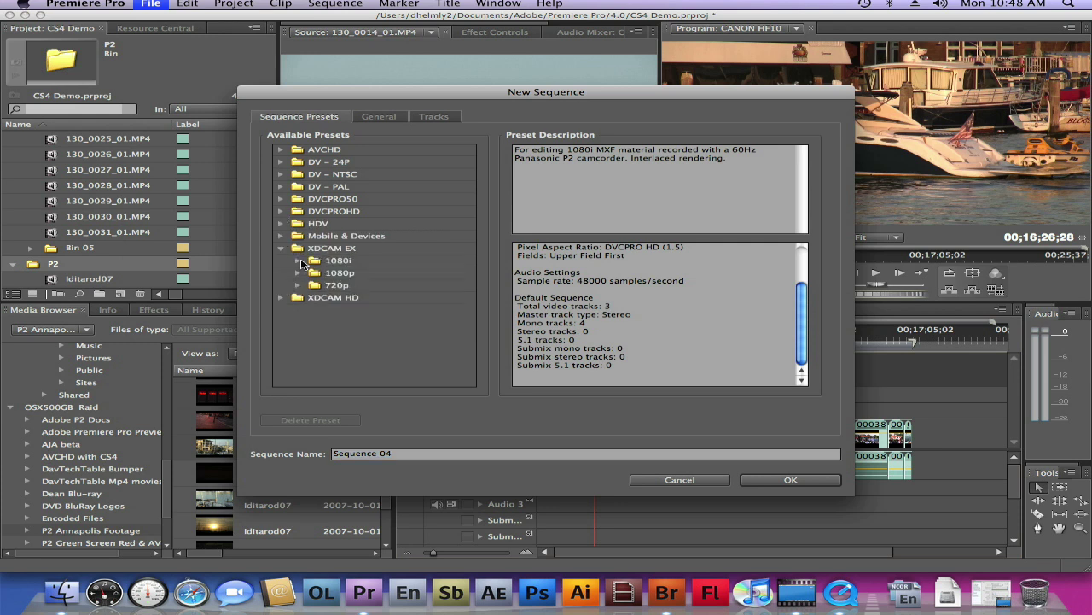
click(298, 261)
click(349, 310)
click(348, 296)
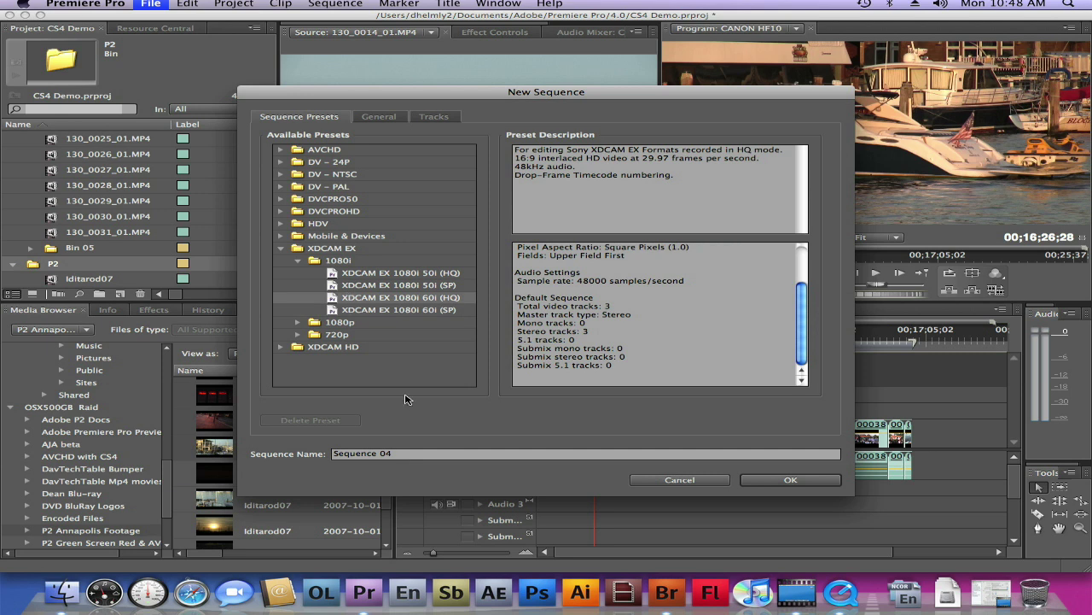
click(404, 454)
text(Mixed)
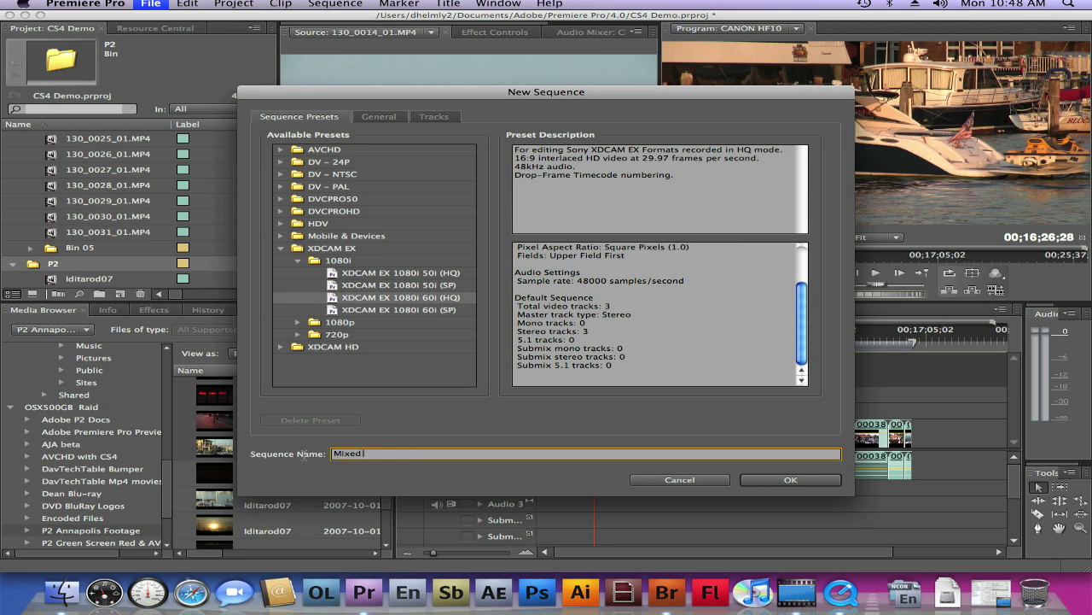
text( Formats)
click(800, 483)
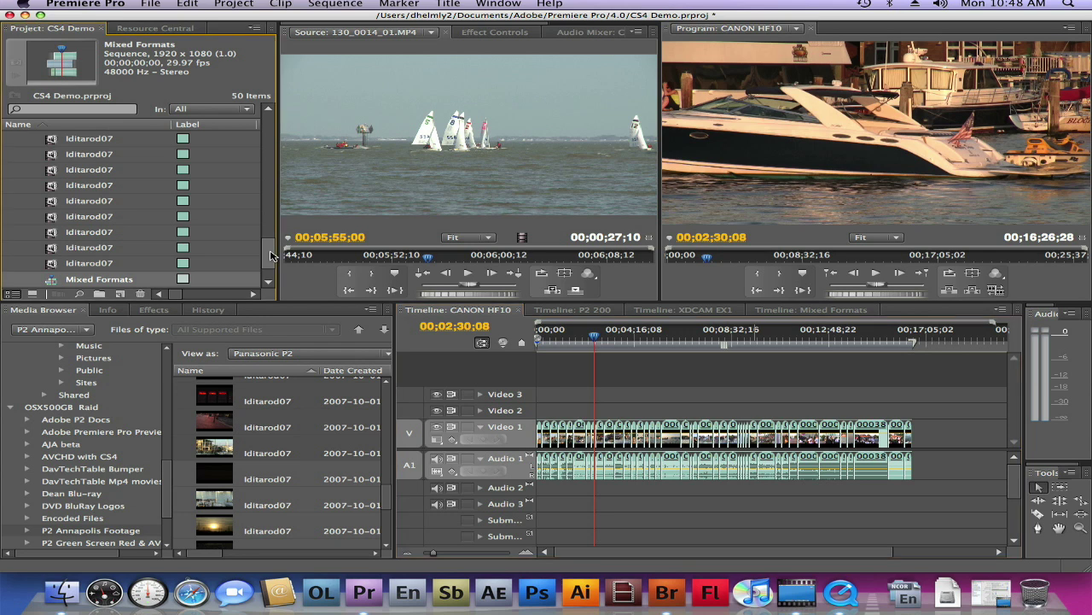
Step: Place CANON HF10, XDCAM EX1 and P2 200 end to end on Mixed Formats' Video 1
drag(269, 254, 260, 124)
click(36, 142)
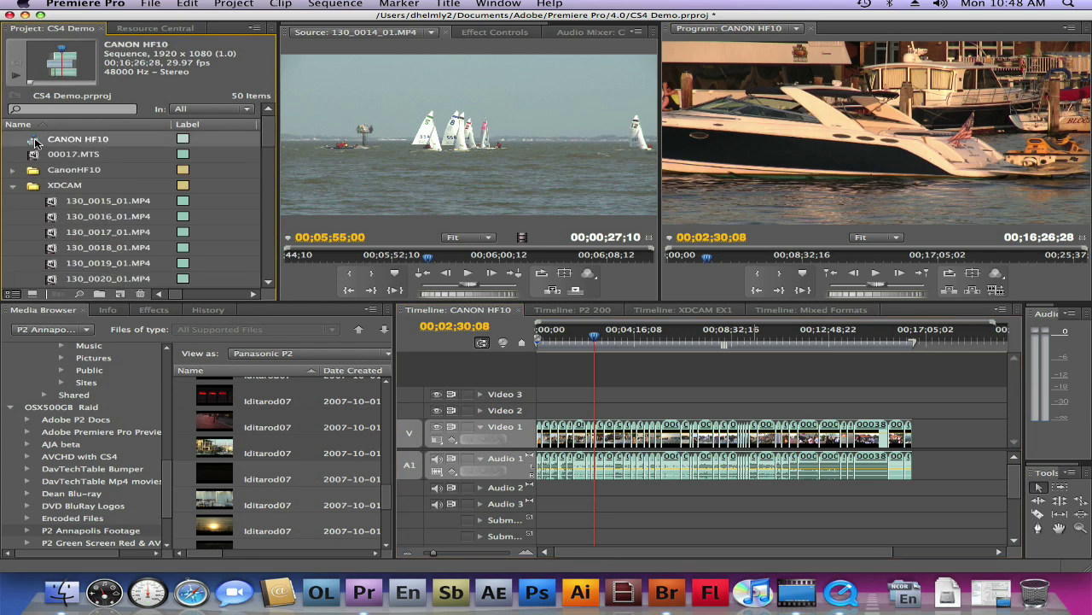
click(807, 309)
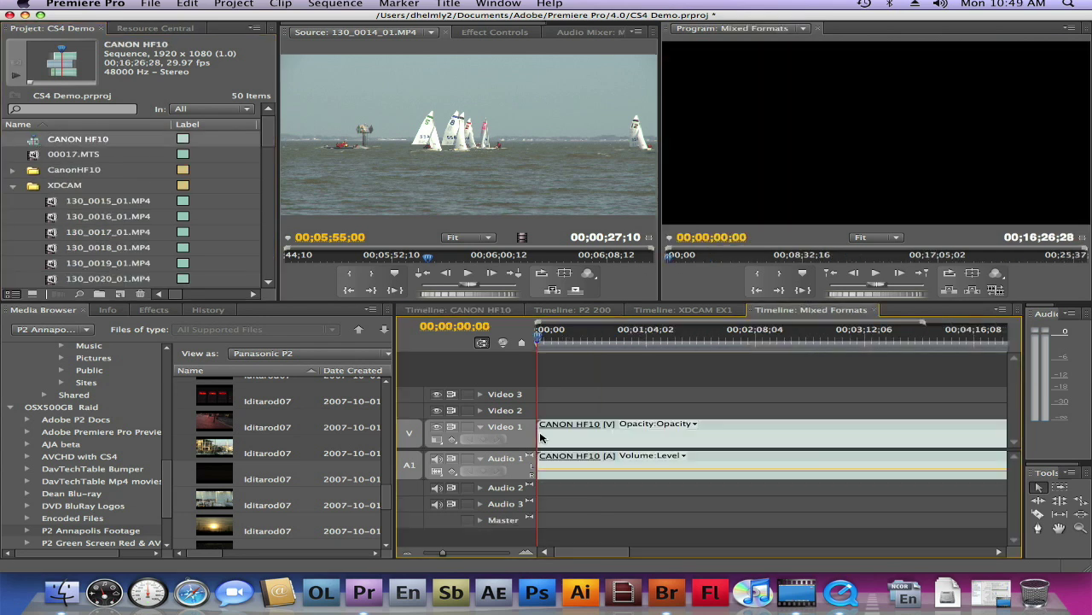
drag(540, 437, 541, 438)
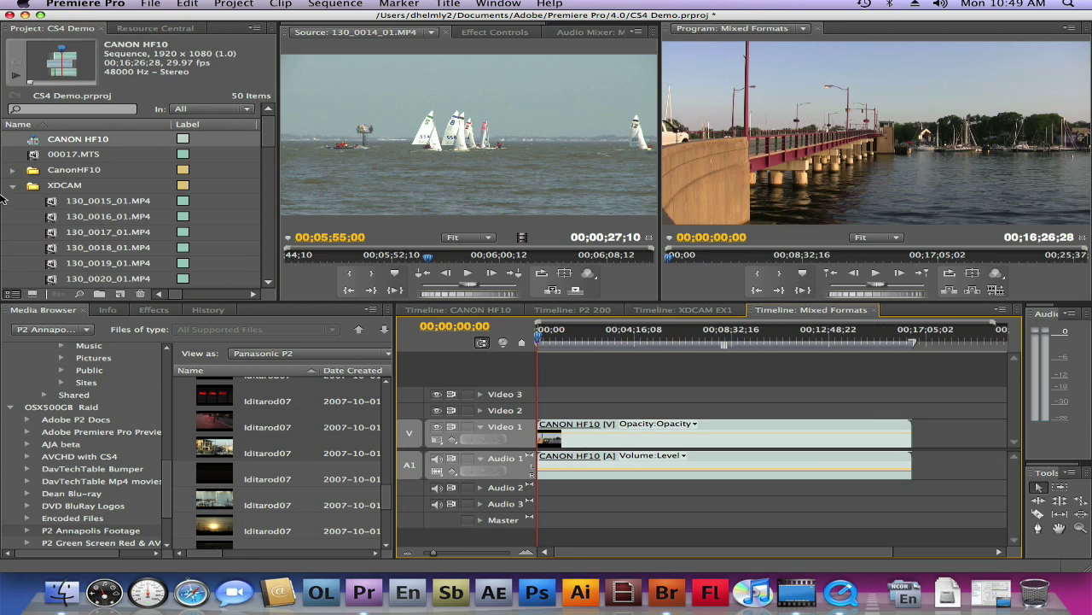
click(14, 188)
click(34, 218)
drag(34, 218, 918, 437)
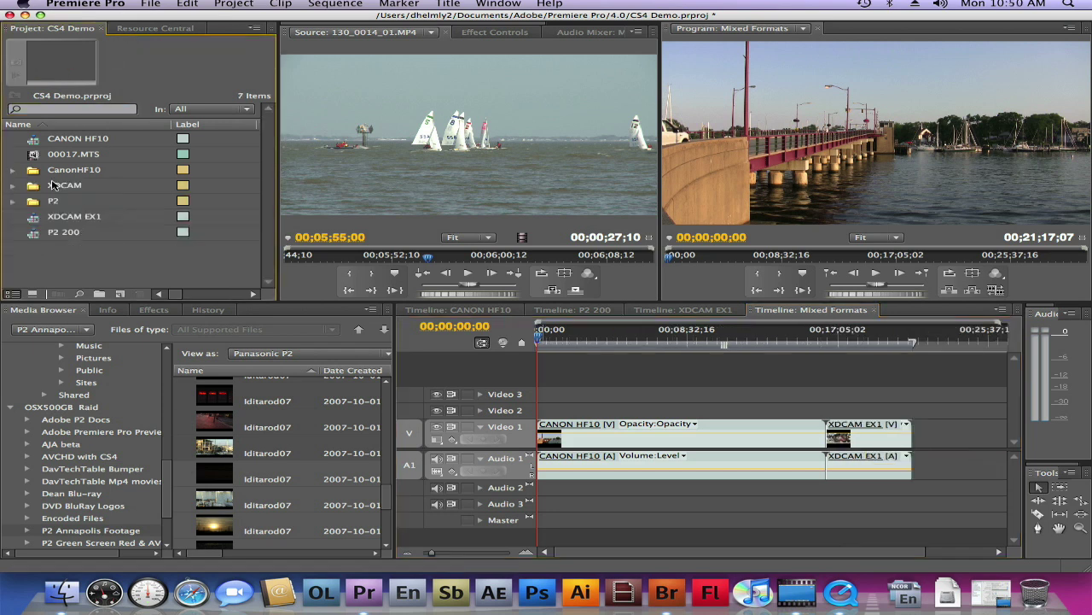
drag(33, 237, 927, 434)
key(backslash)
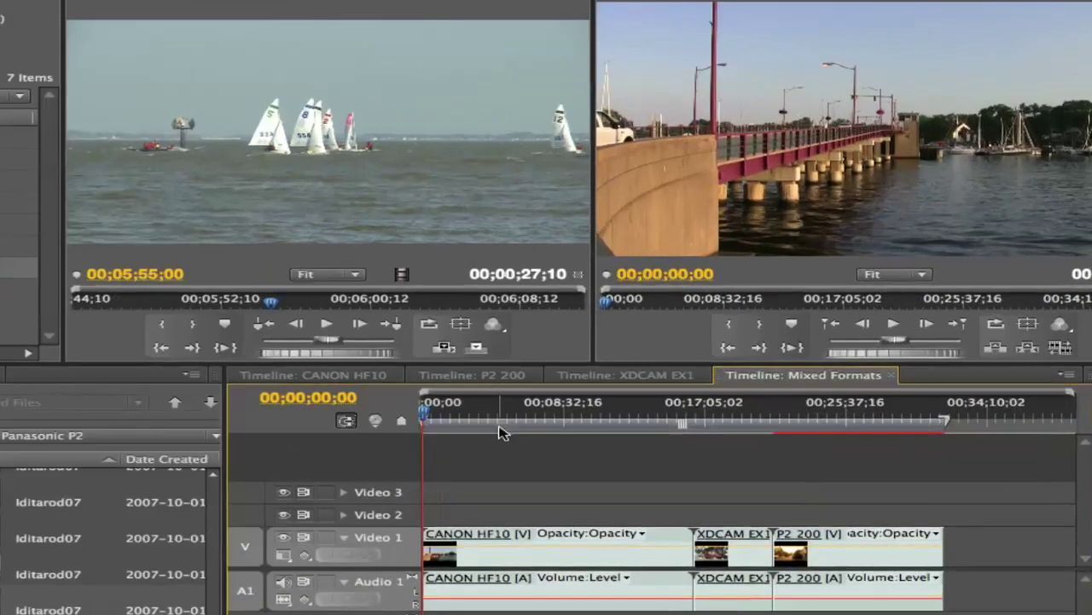
click(594, 334)
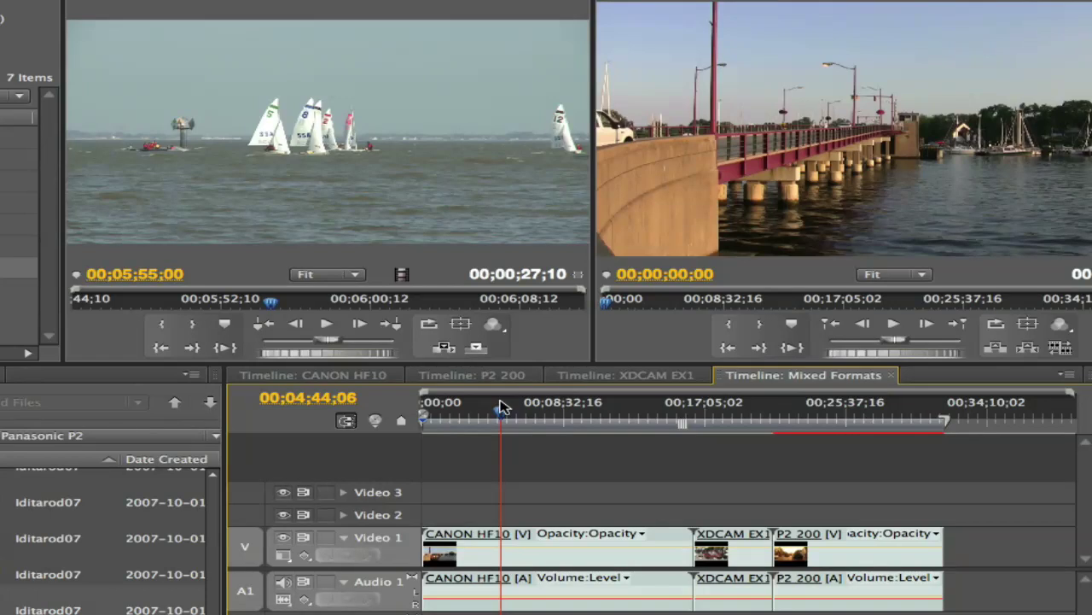
key(space)
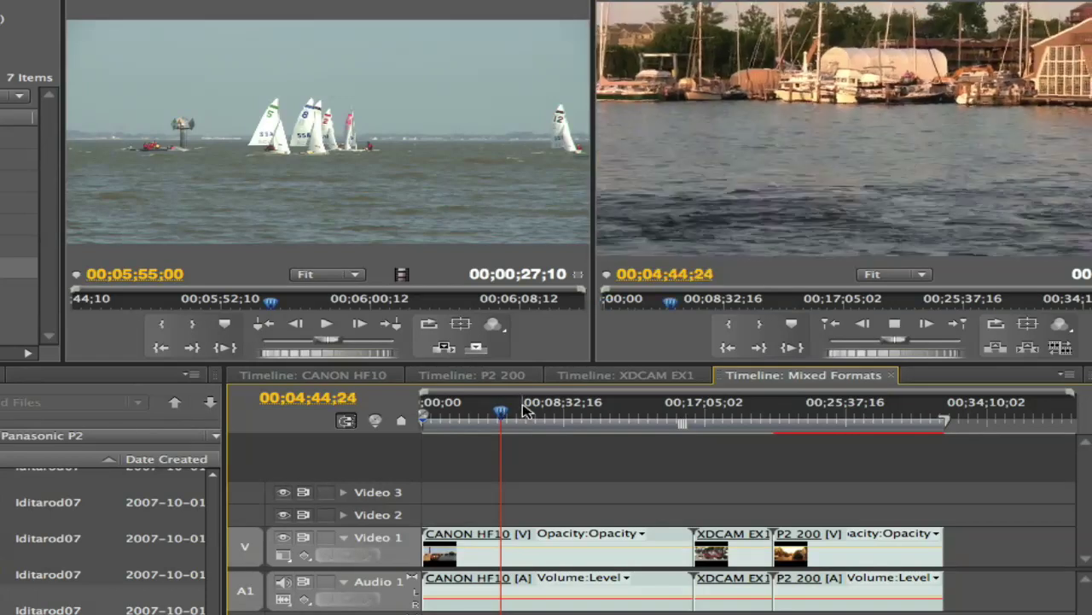
click(717, 410)
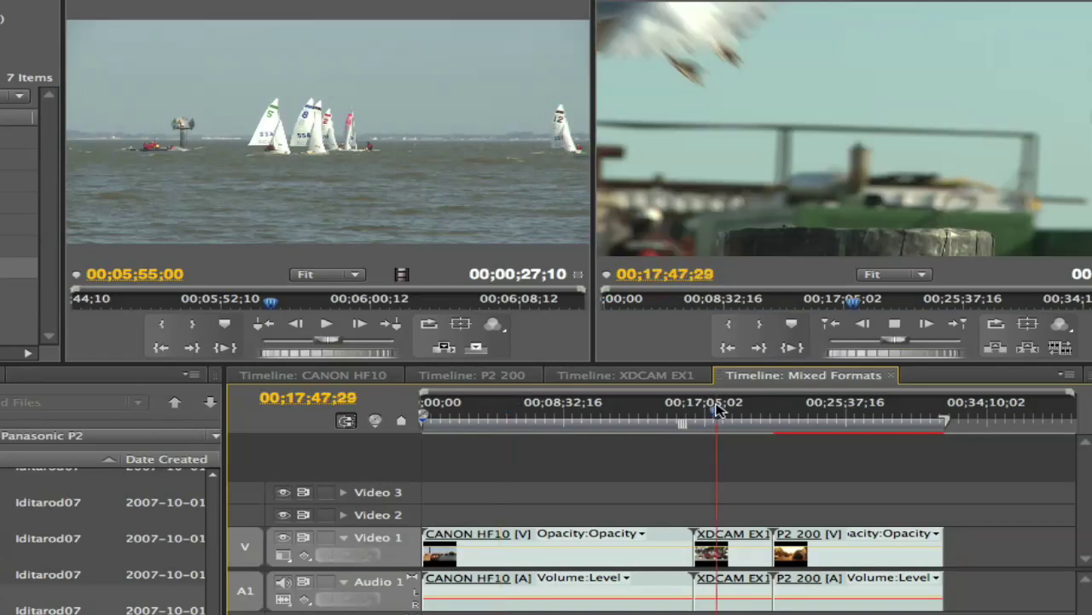
click(718, 418)
click(705, 418)
key(space)
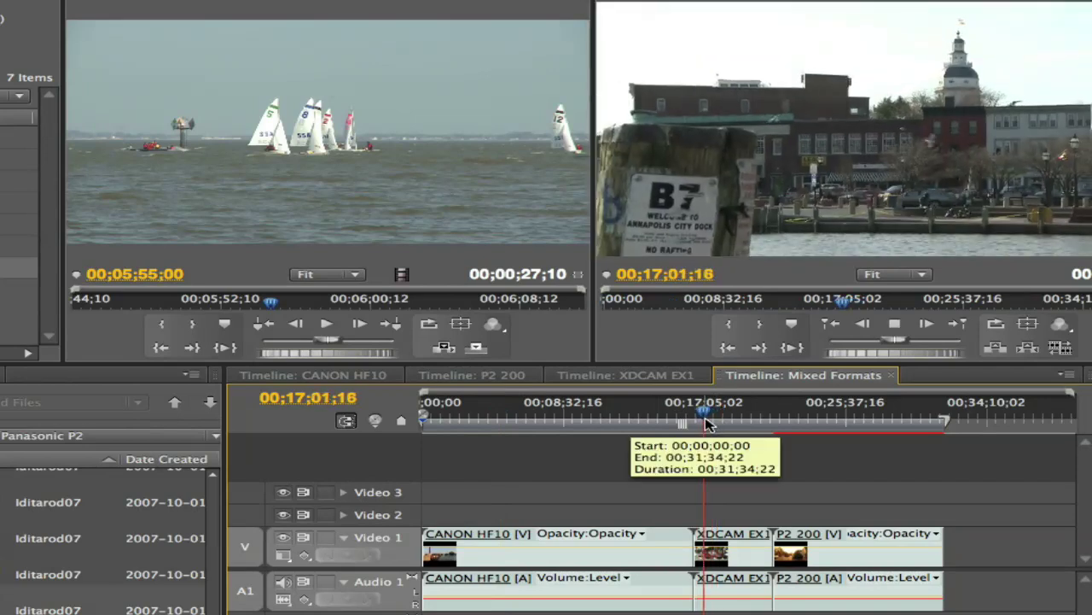
key(space)
click(790, 419)
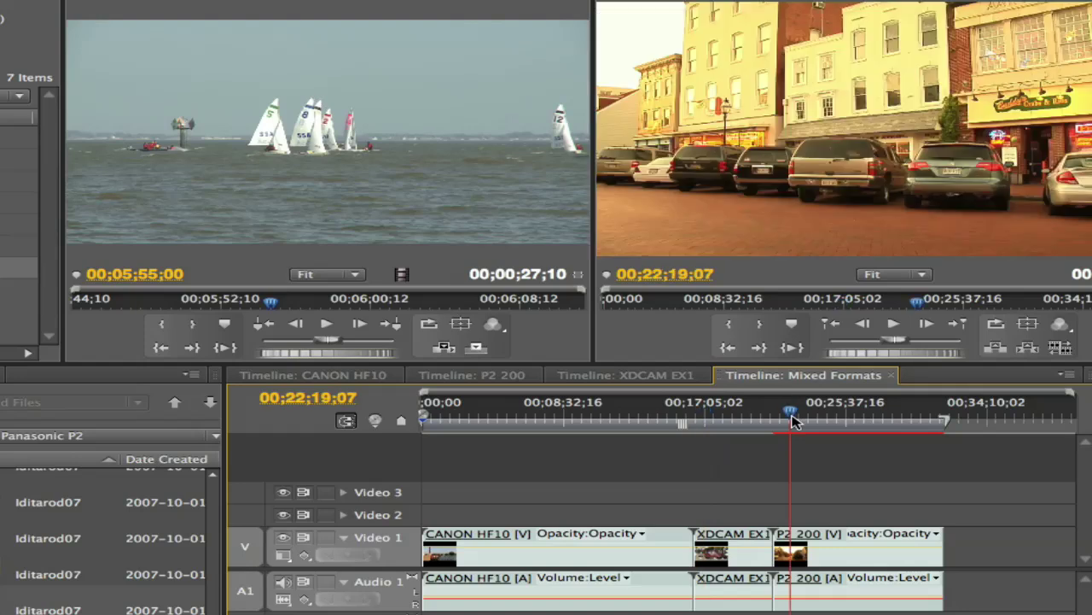
key(space)
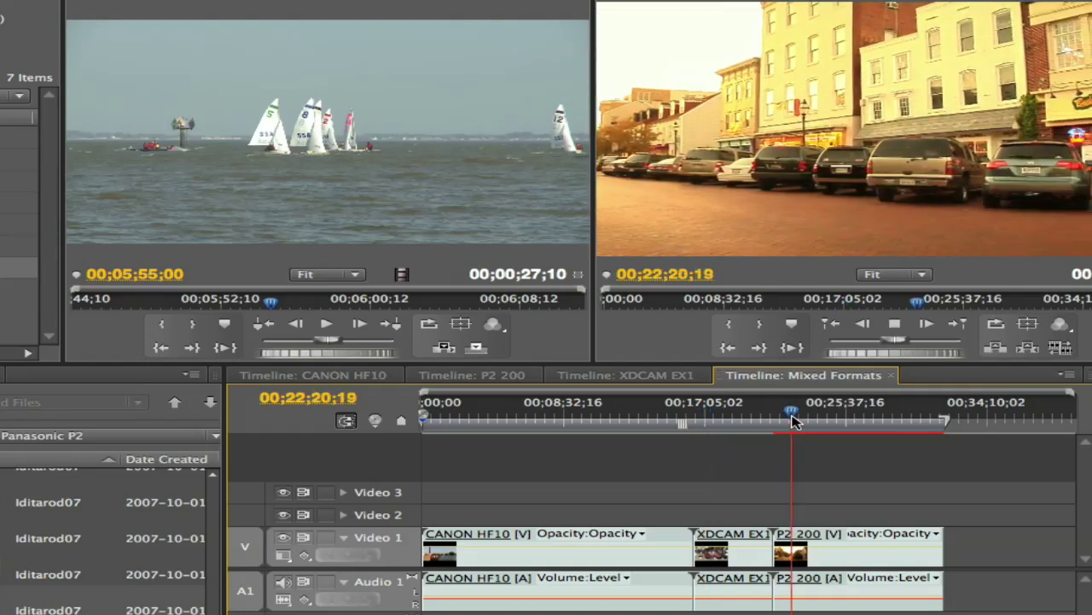
key(space)
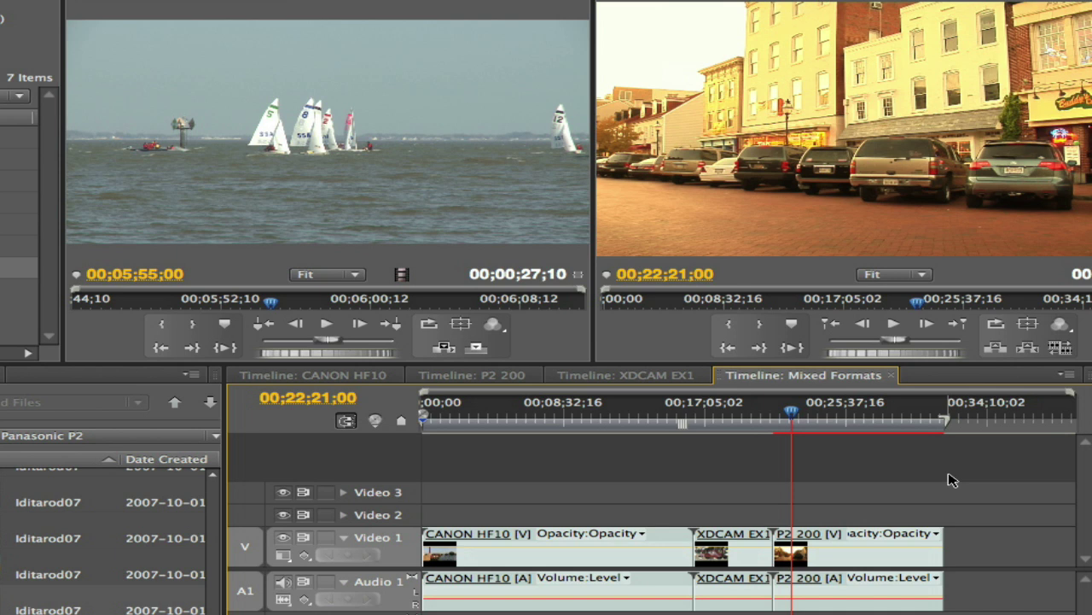
Step: View the P2 200 clip's properties (1280 x 1080, 29.97 fps) and close the window
click(841, 561)
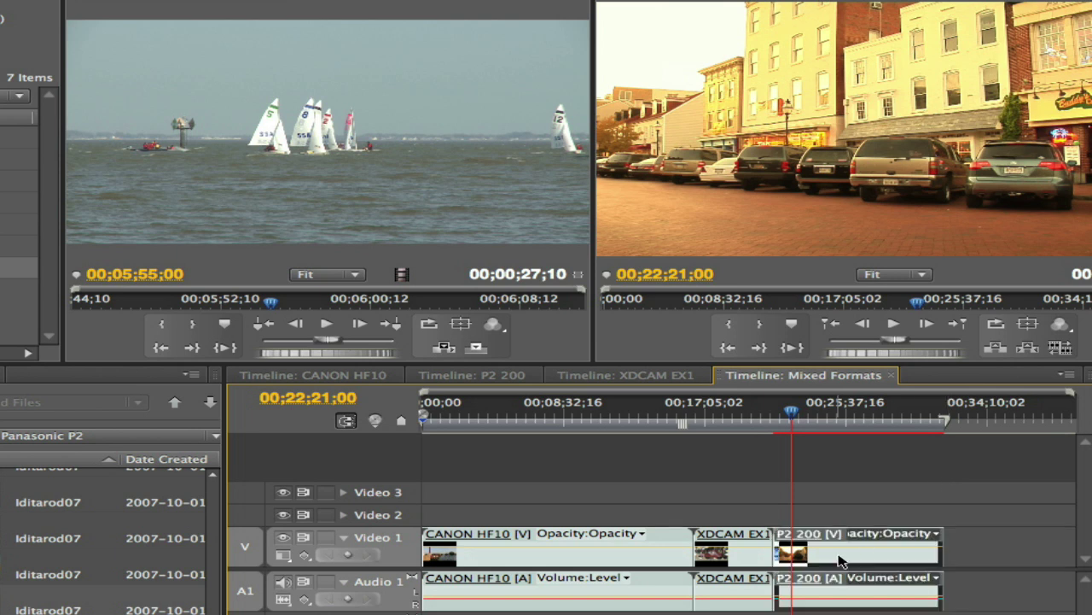
right_click(841, 560)
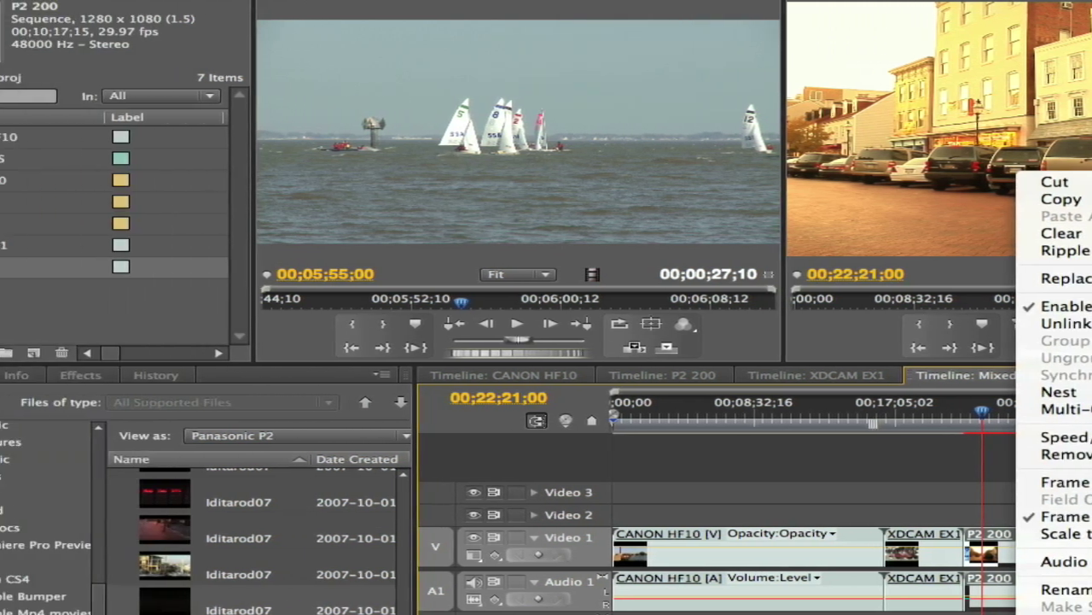
click(905, 608)
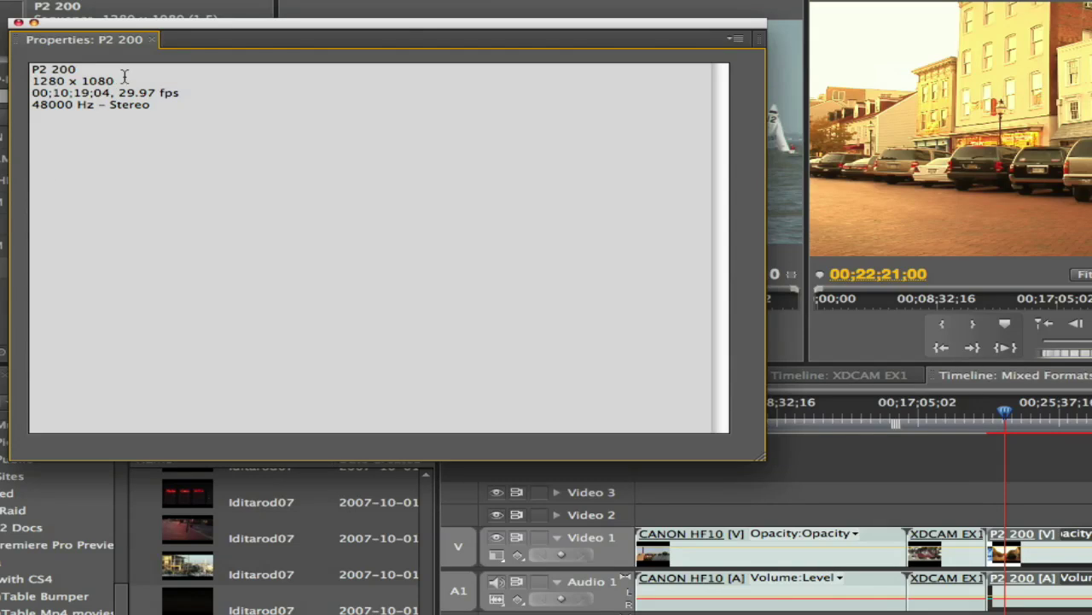
click(18, 23)
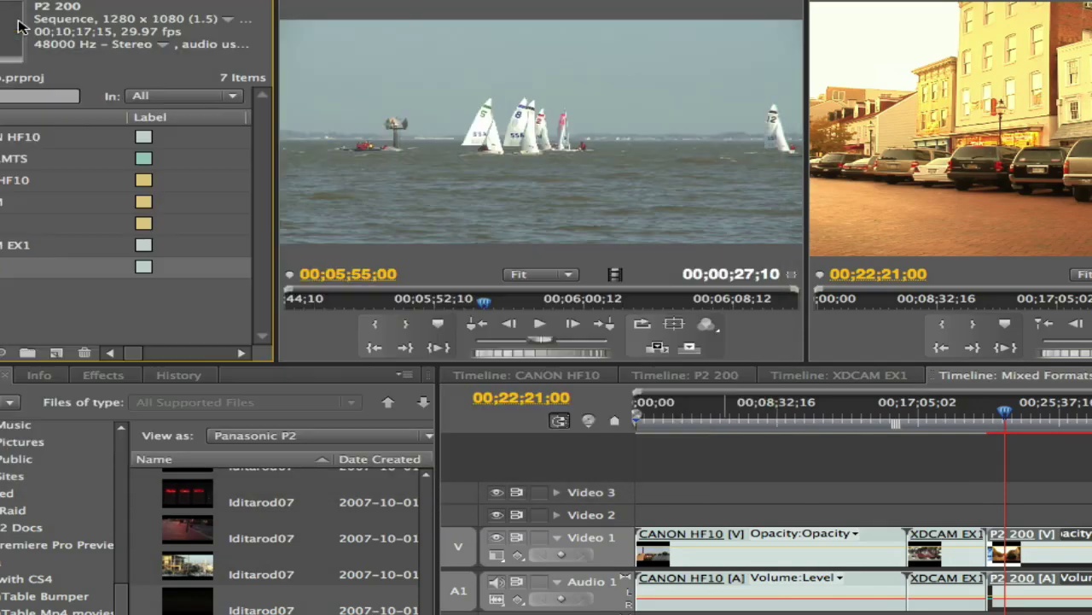
click(712, 375)
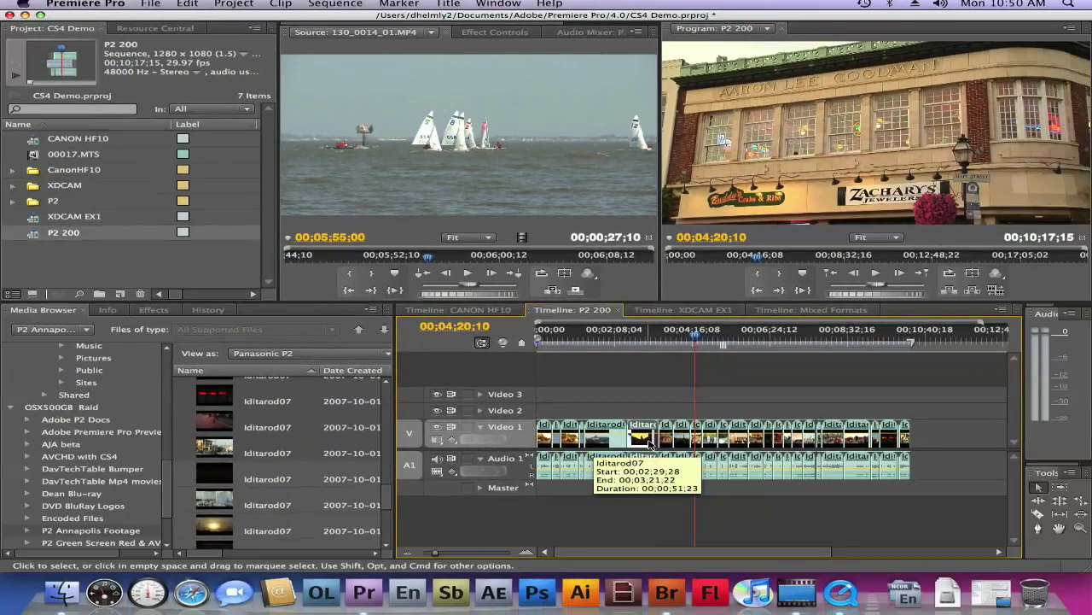
right_click(651, 442)
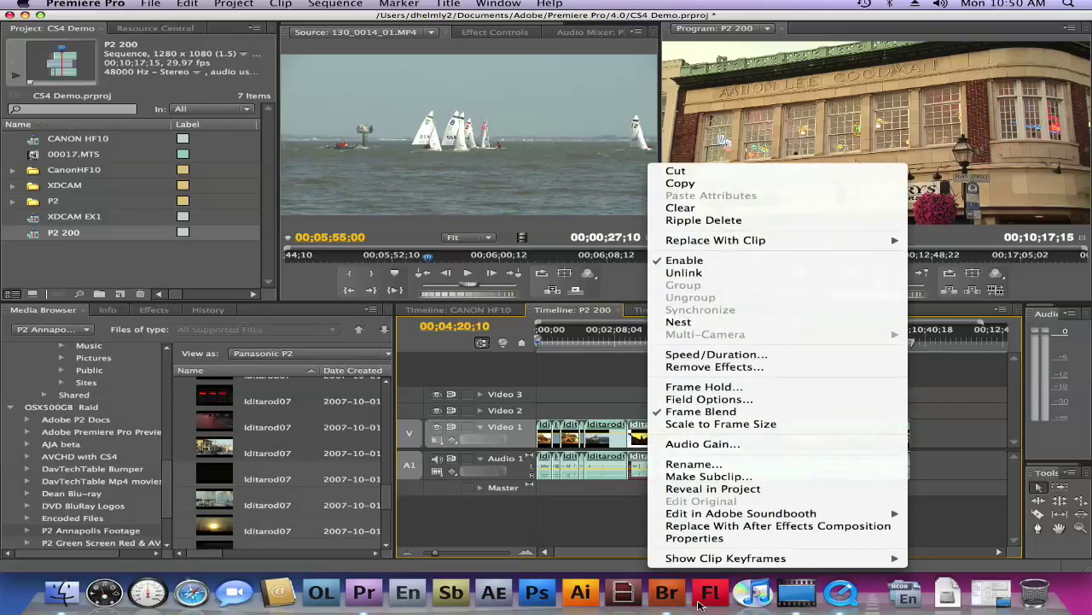
click(700, 540)
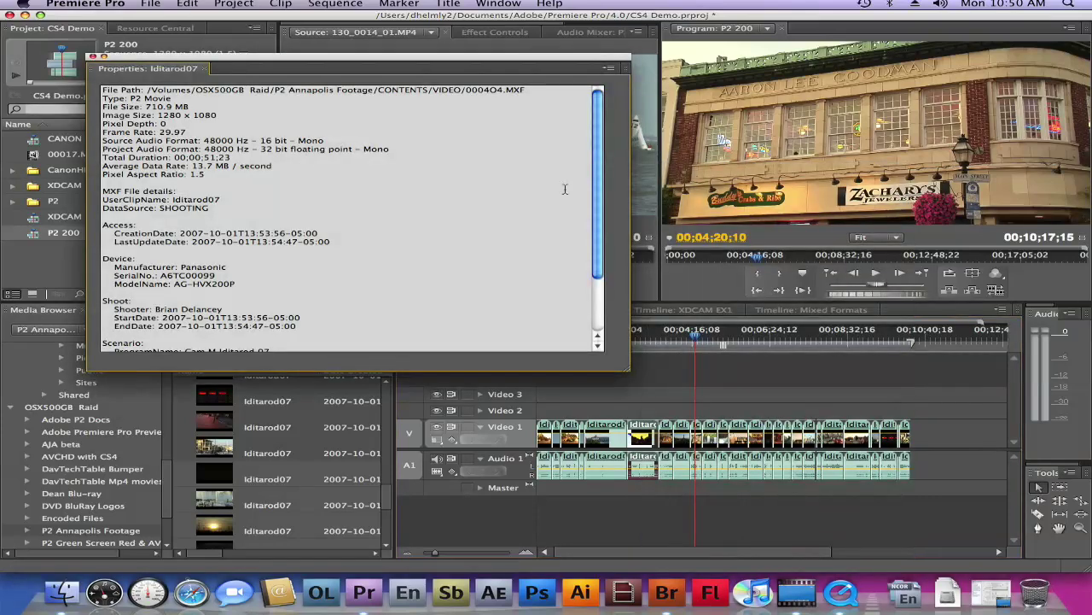
drag(599, 166, 594, 91)
click(93, 57)
click(777, 311)
drag(688, 341, 750, 340)
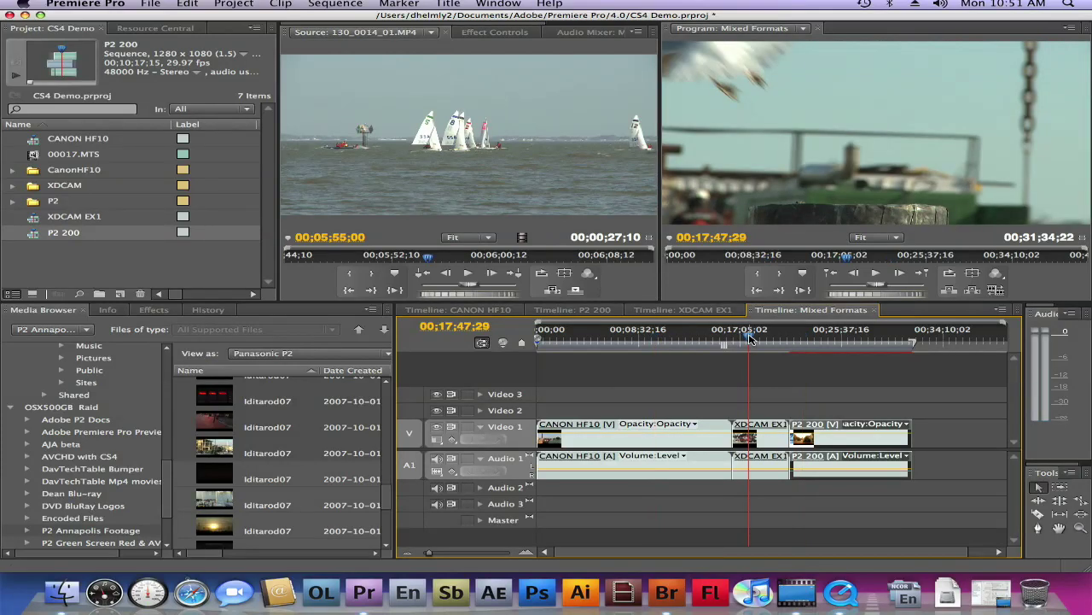
click(669, 442)
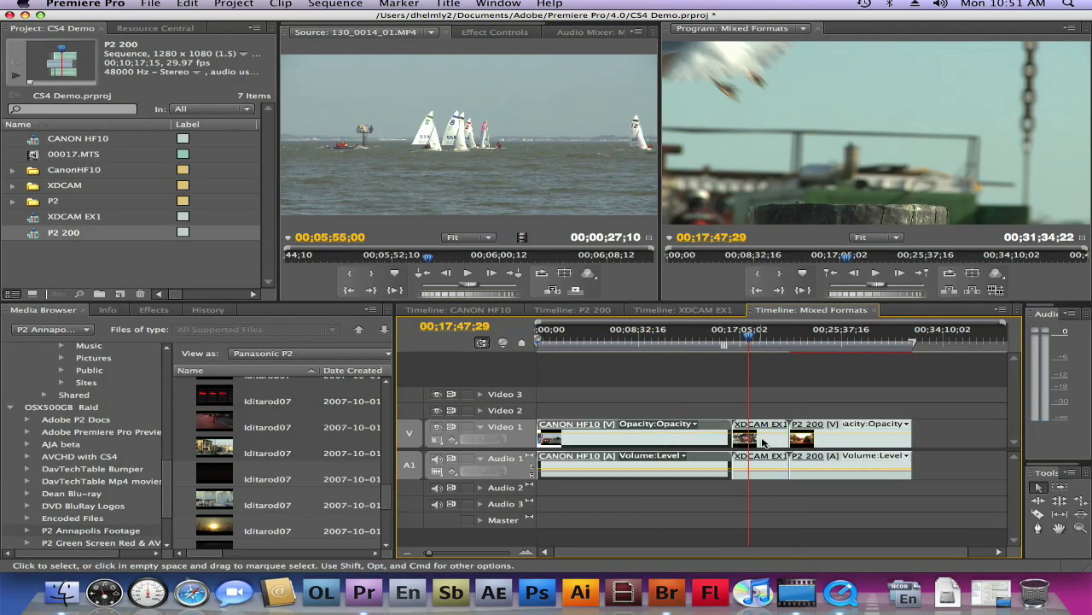
click(832, 447)
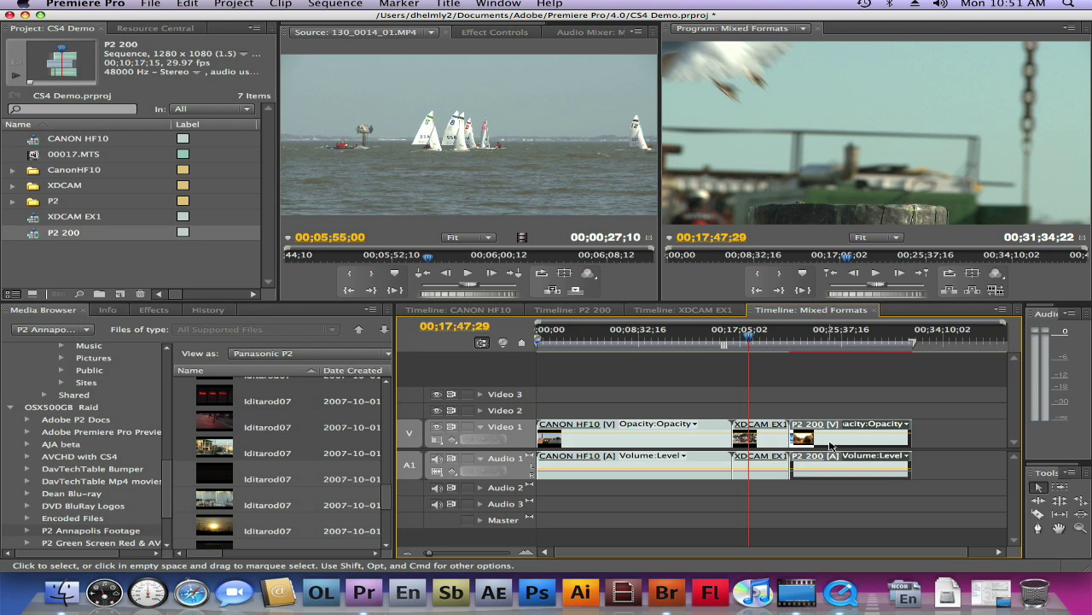
click(503, 310)
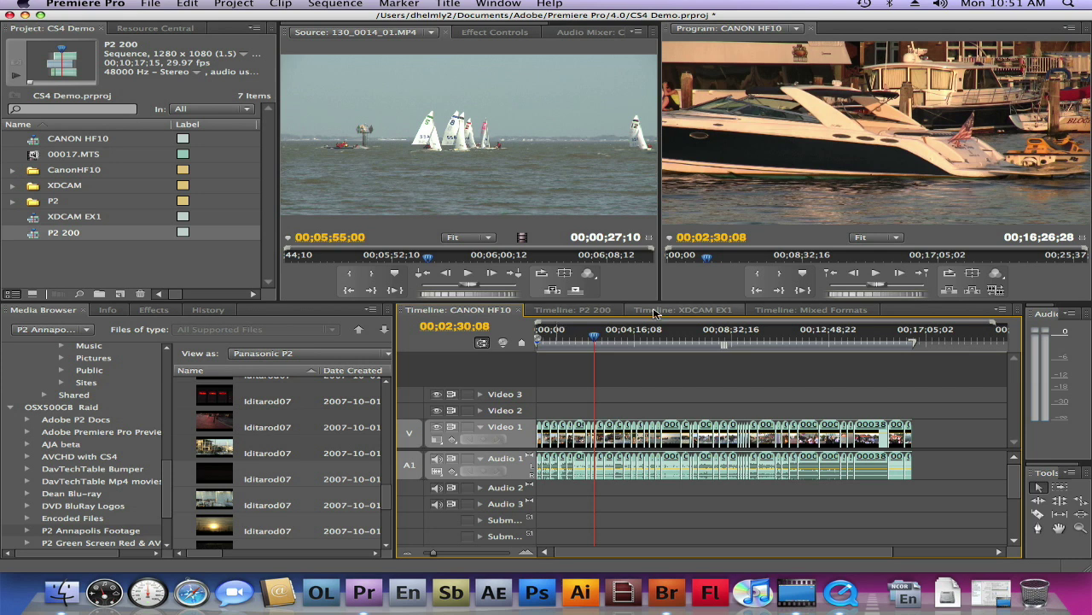
click(783, 312)
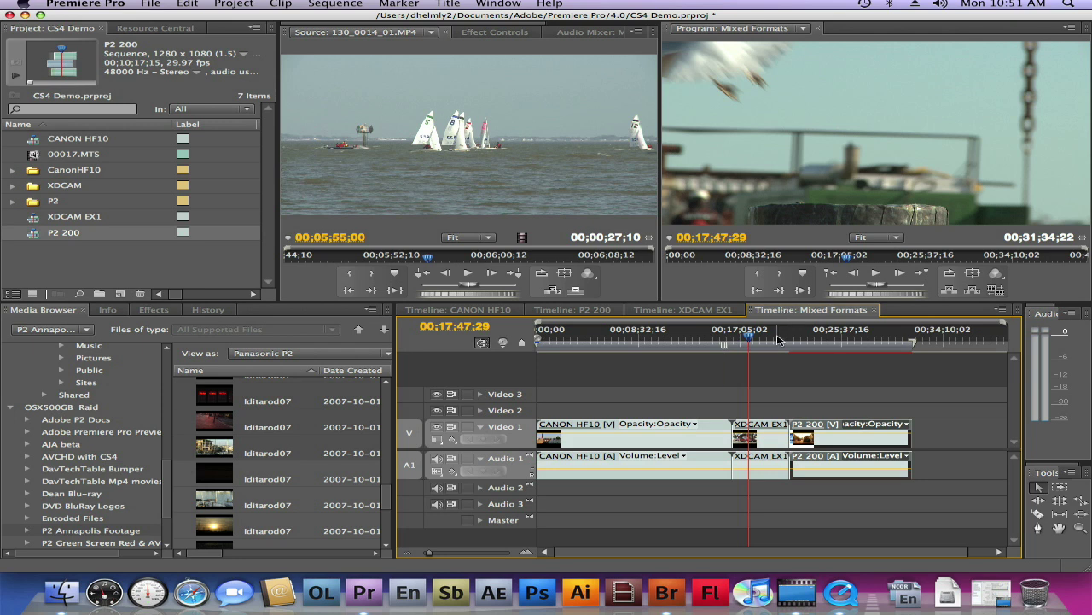
Step: Switch to the XDCAM EX1 sequence and cue the playhead to the seagull shot at 00;01;15;06
click(682, 314)
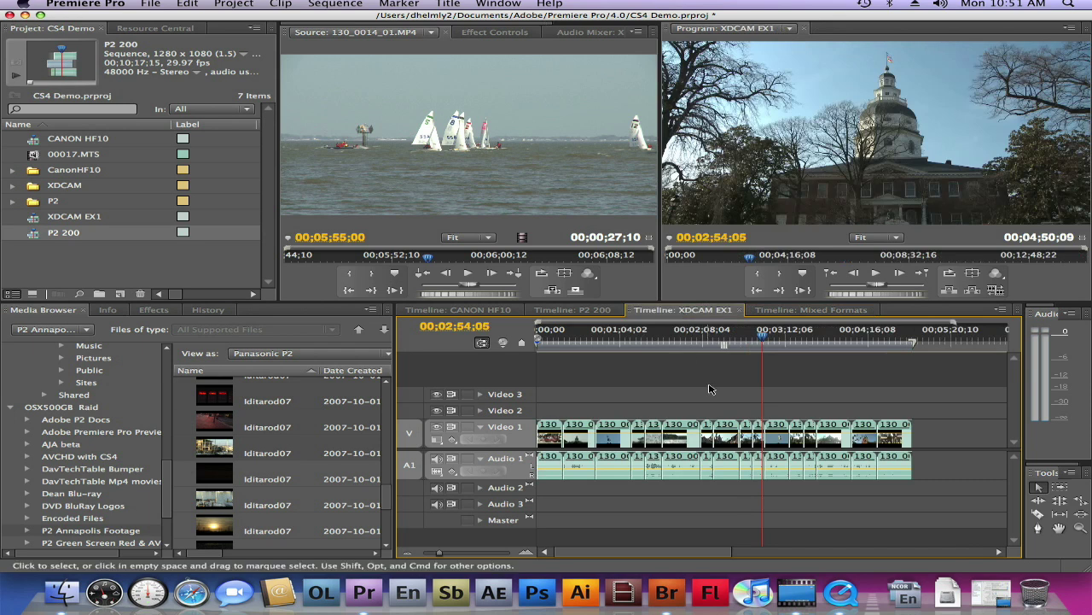
click(641, 331)
drag(641, 331, 634, 332)
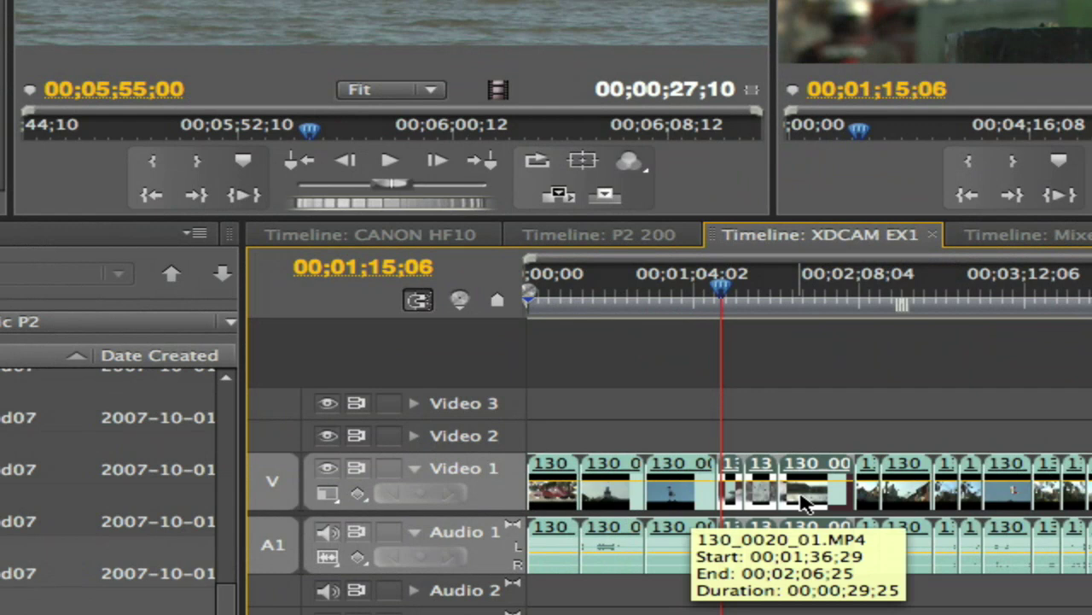
Step: Replace the clips under the playhead with a linked After Effects comp saved as CS4 Demo.aep
right_click(803, 501)
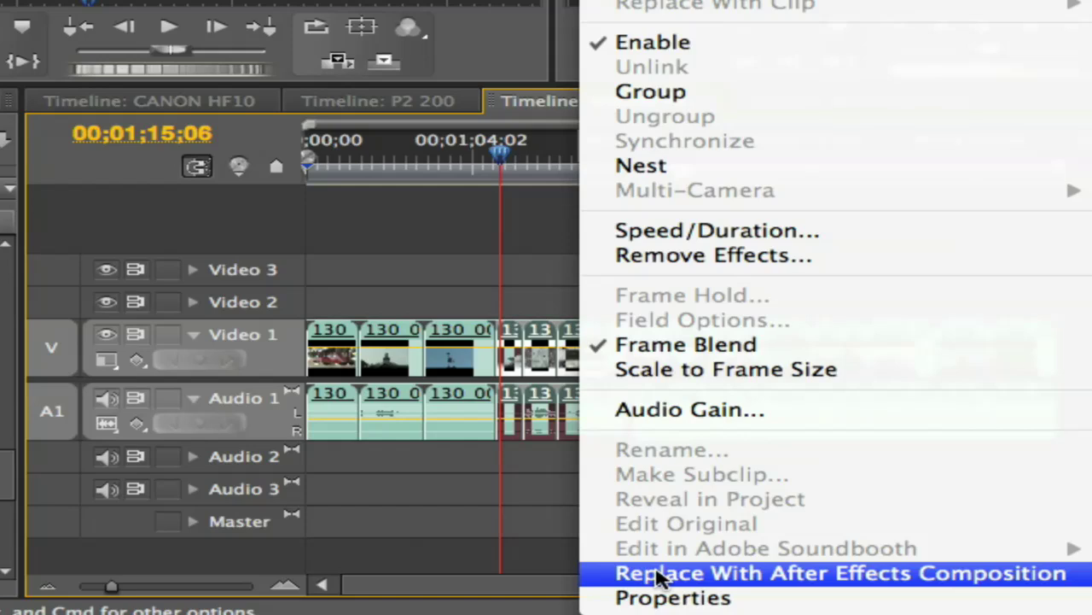
click(657, 575)
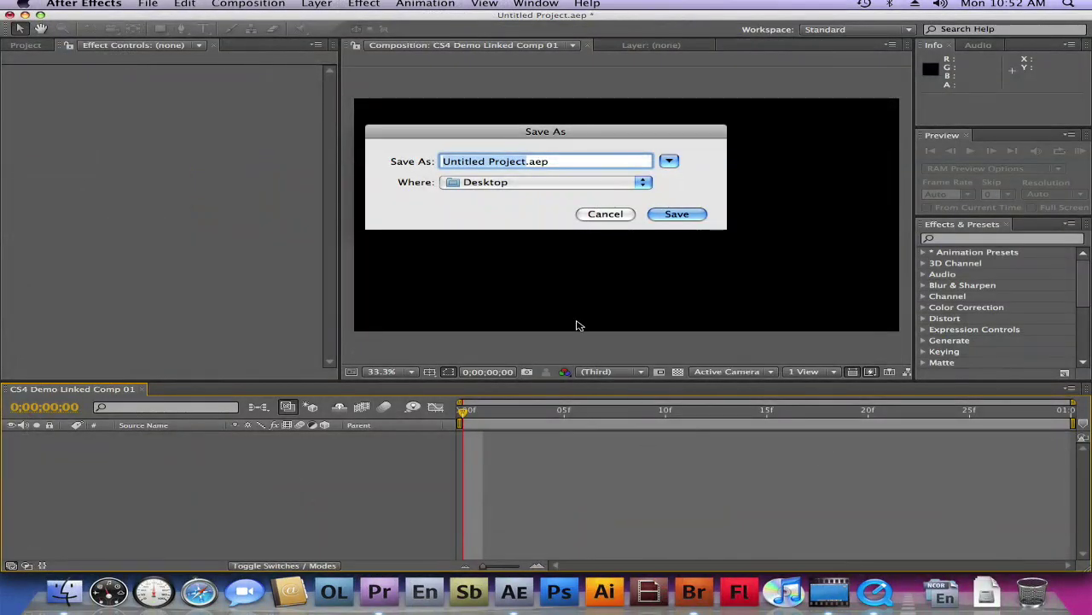
text(CS4 De)
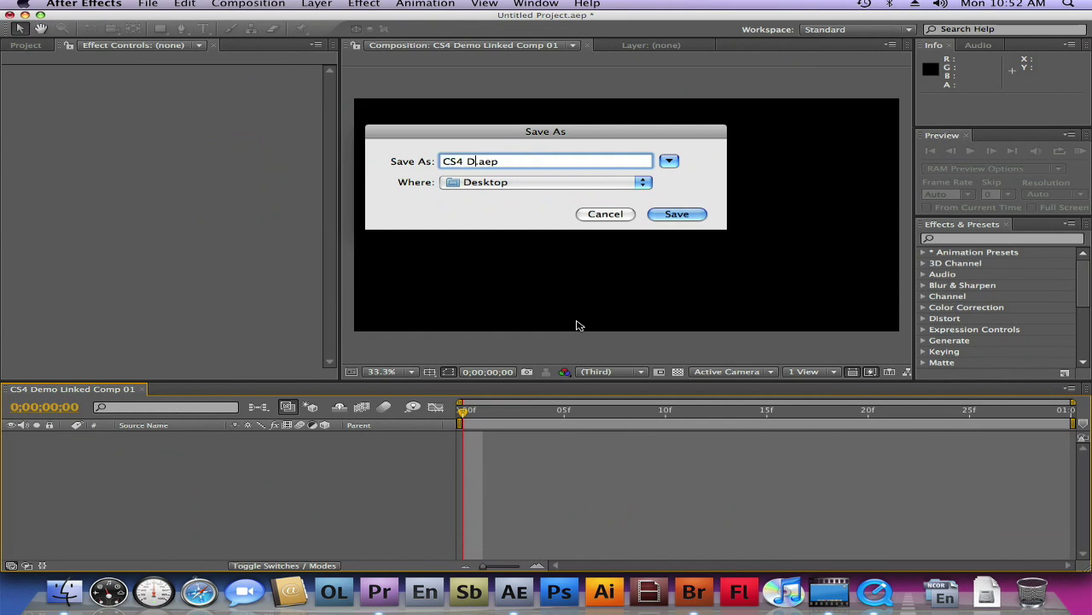
text(mo)
click(675, 215)
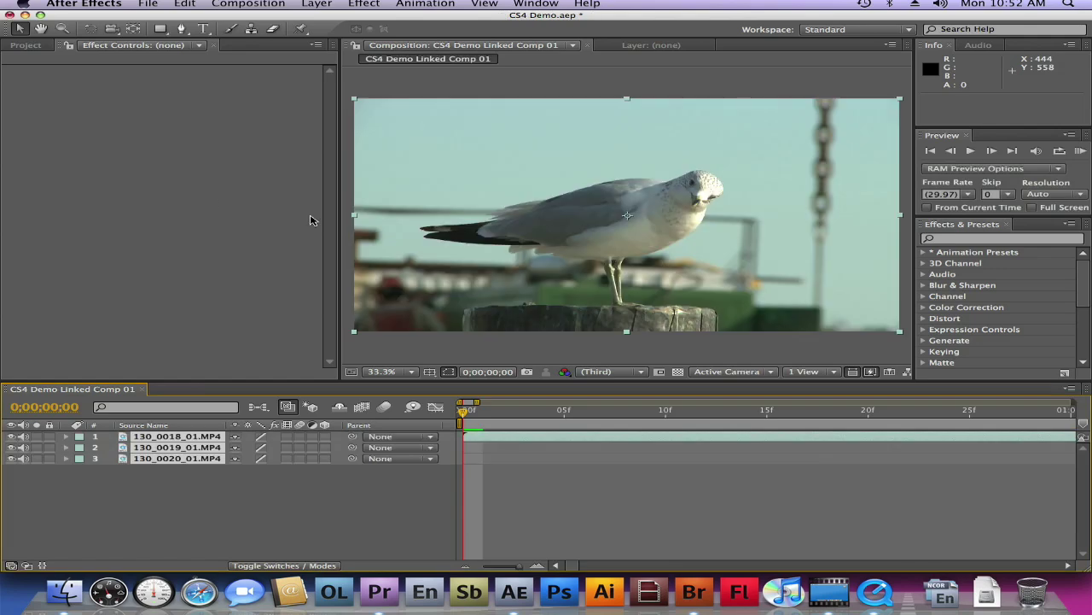
Step: List the three MP4 footage items and linked comp, and widen the timeline to the full 0;00;53;01 comp
click(31, 47)
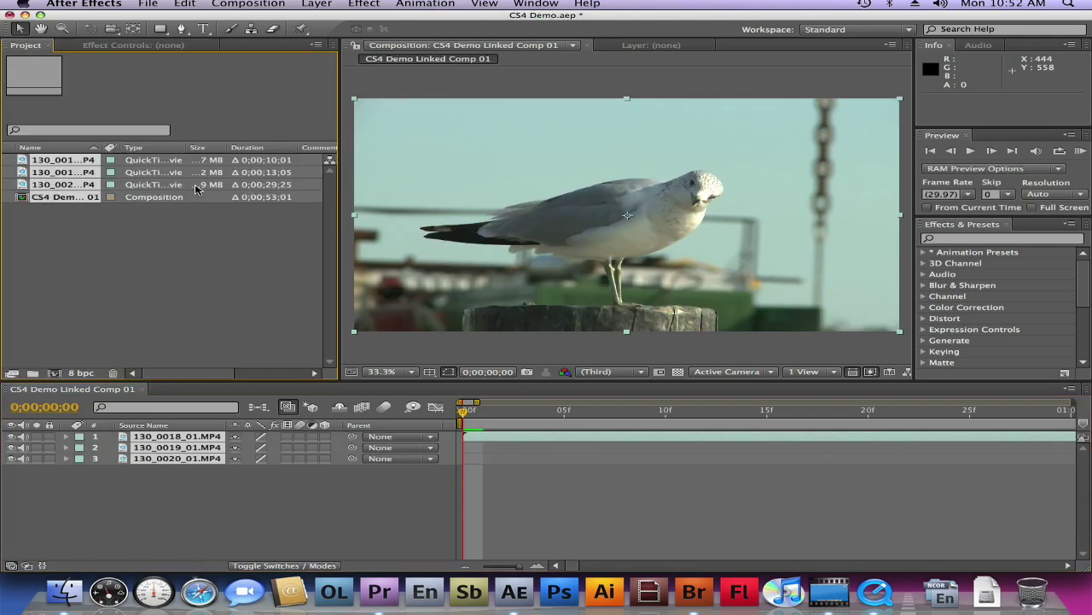
drag(485, 404, 1072, 403)
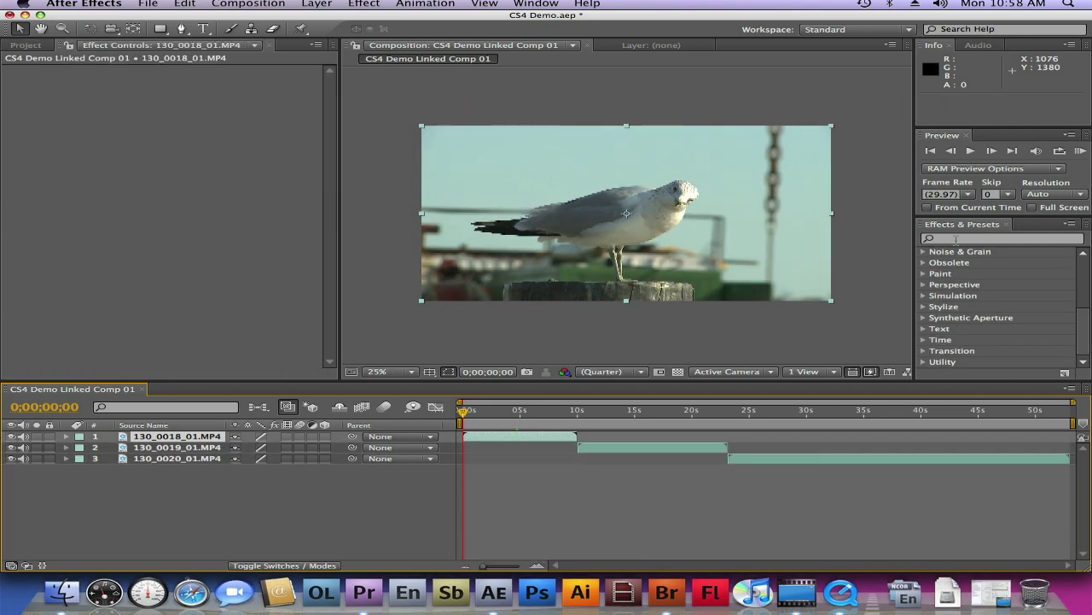
Step: Apply CC Rain to the first clip layer, set the view to 33.3%, and preview it
click(956, 239)
text(cc rain)
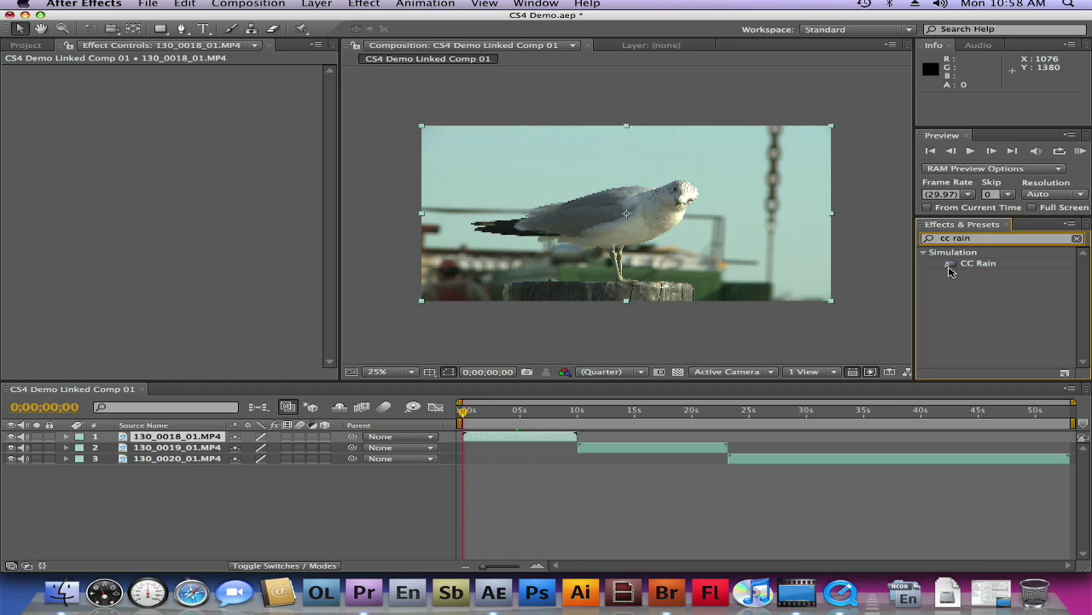
drag(978, 263, 768, 232)
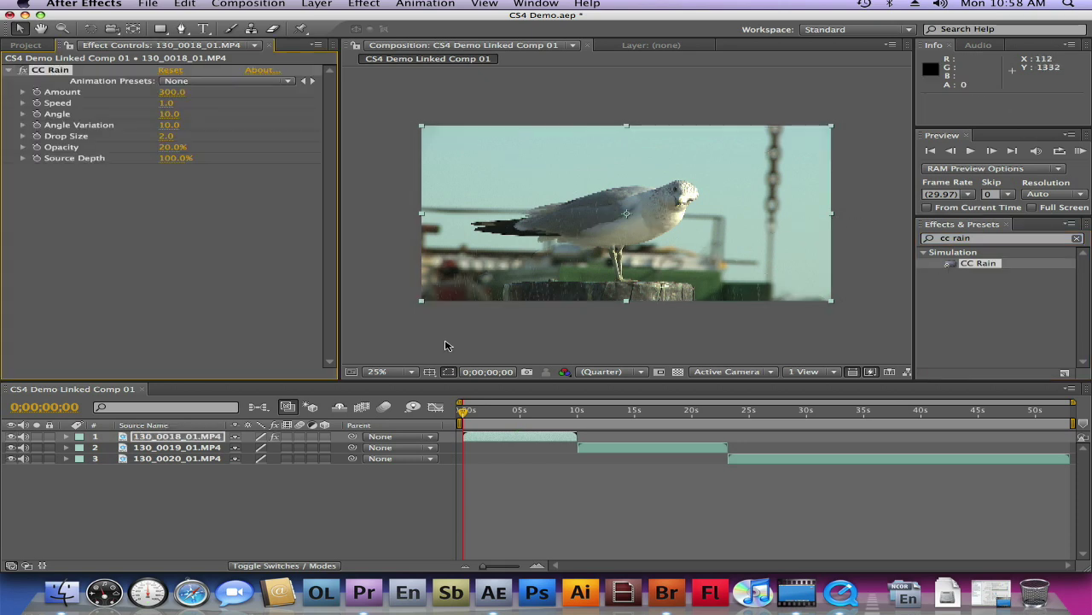
click(413, 373)
click(391, 490)
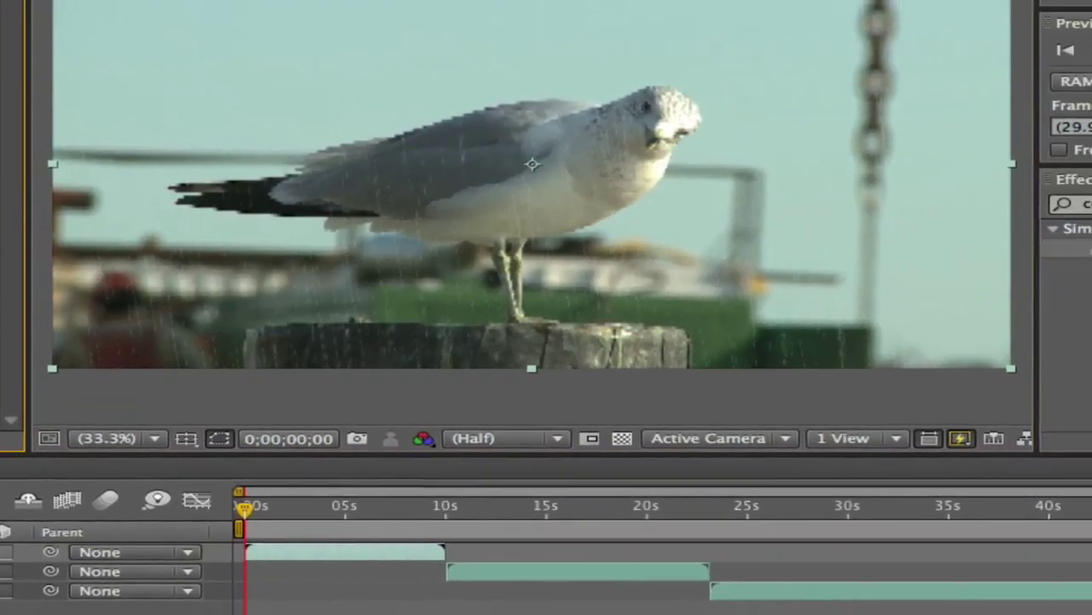
key(space)
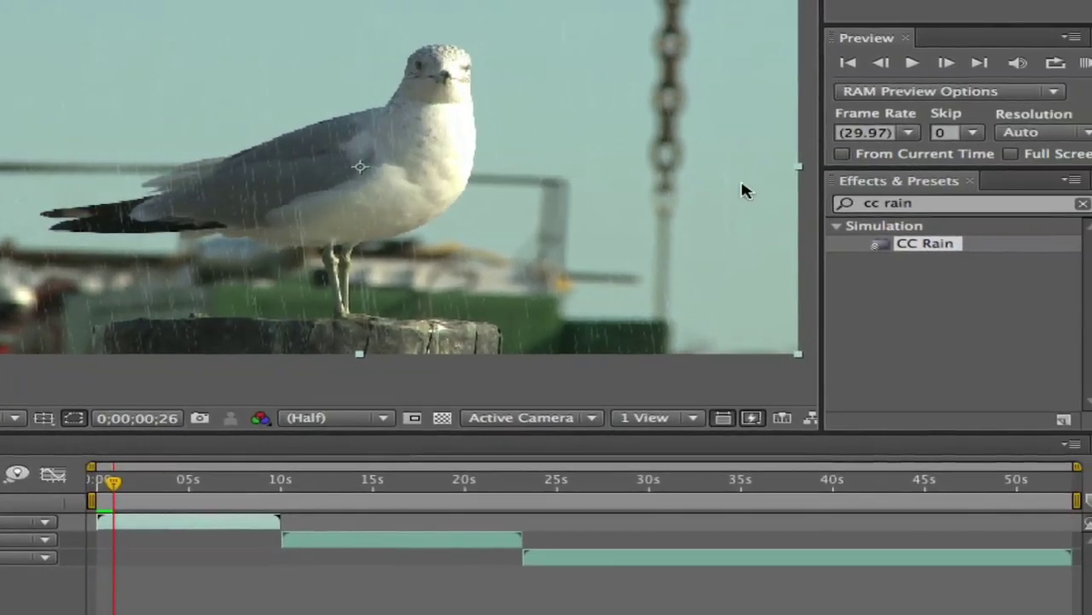
Step: Apply CC Rain to the third clip layer and check the rain around 35;09
click(937, 245)
click(459, 535)
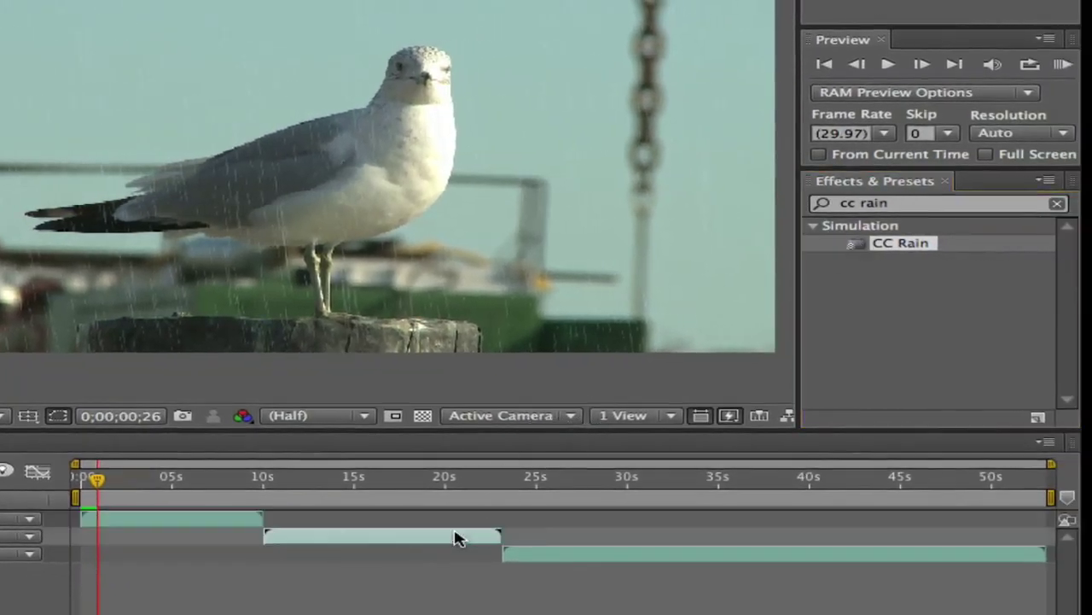
drag(855, 249, 709, 554)
click(698, 482)
click(724, 482)
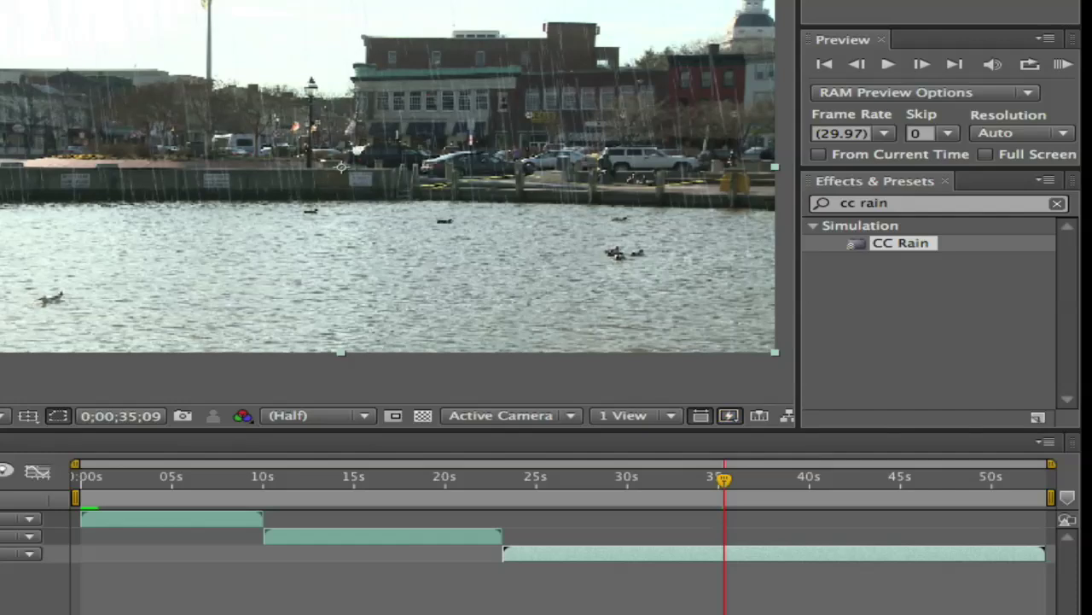
Step: Preview the rain on the second clip layer from 0;00;13;23, then return to Premiere Pro
click(459, 538)
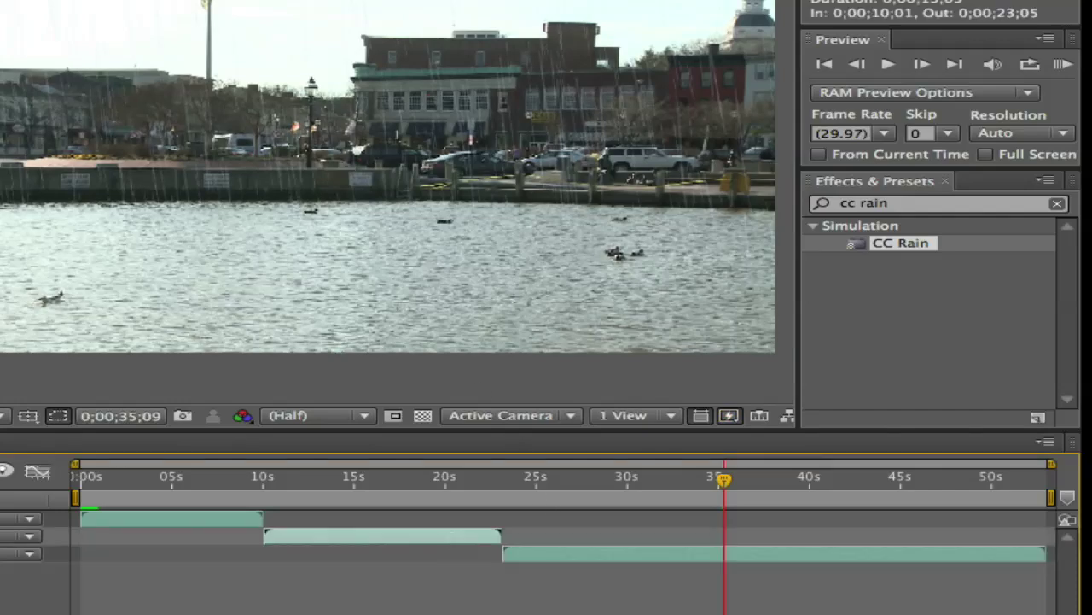
click(338, 483)
drag(338, 484, 334, 483)
key(space)
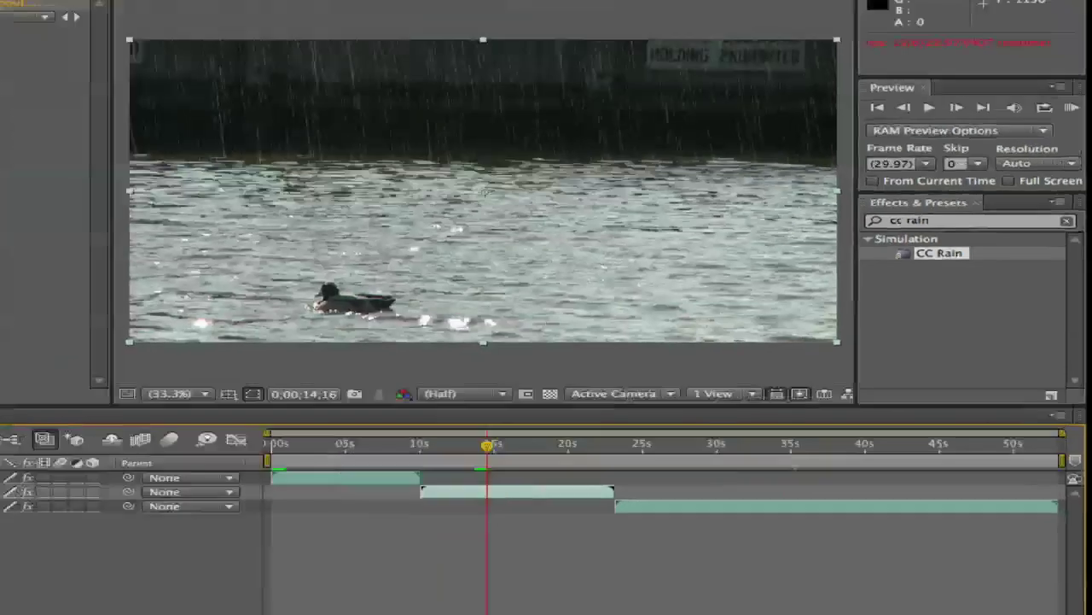
click(366, 592)
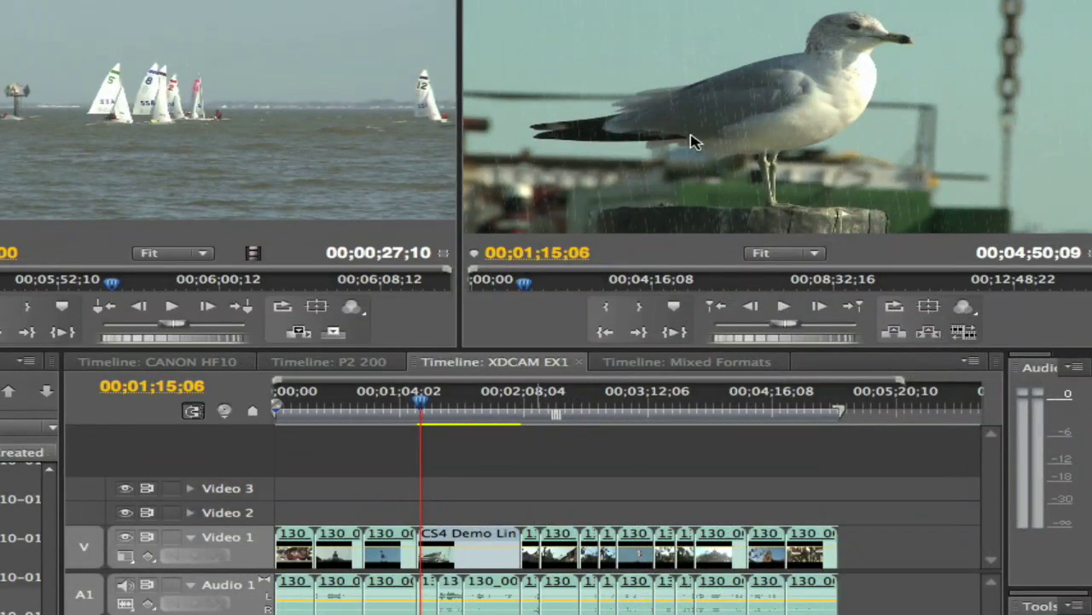
drag(420, 401, 465, 401)
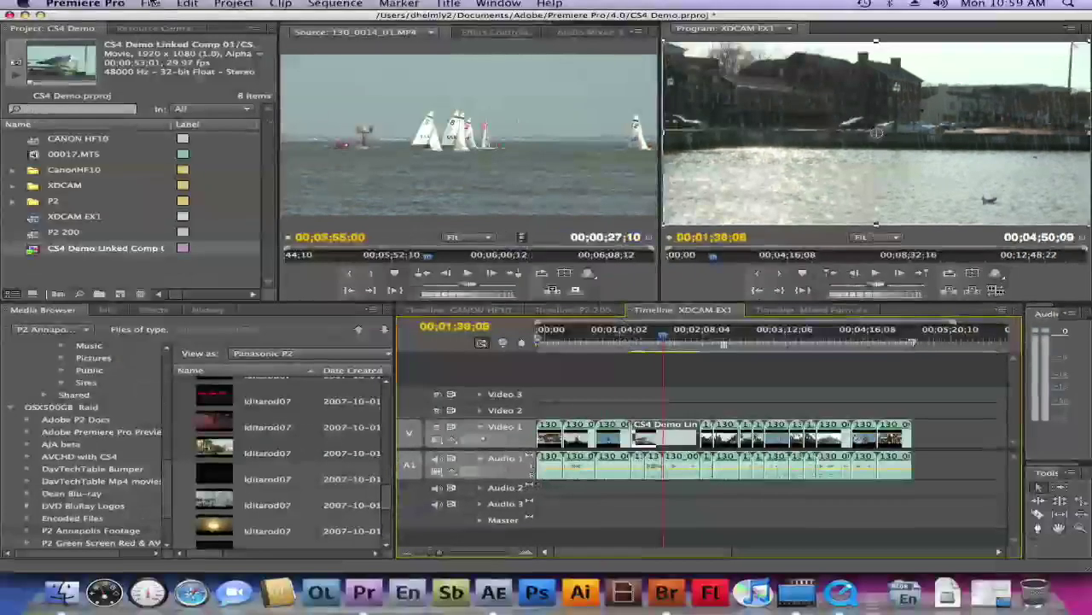
click(150, 4)
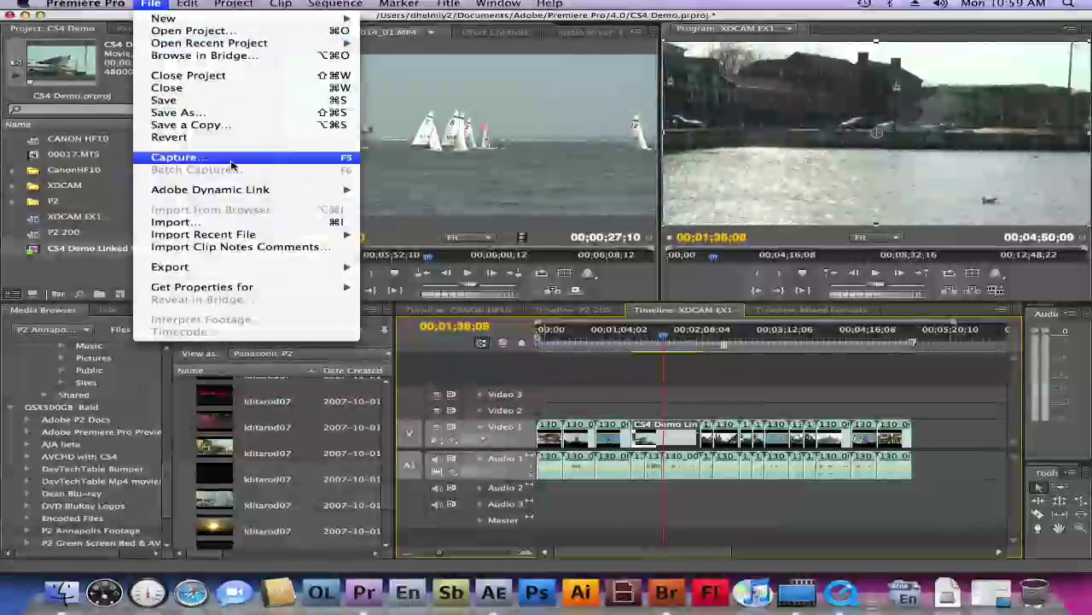
mouse_move(237, 189)
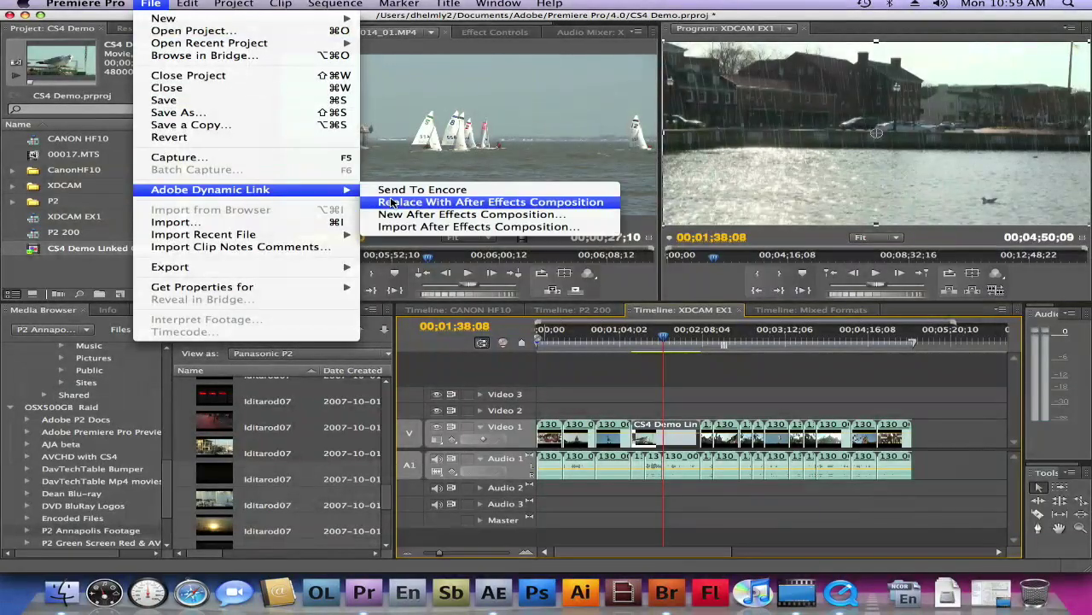
click(120, 272)
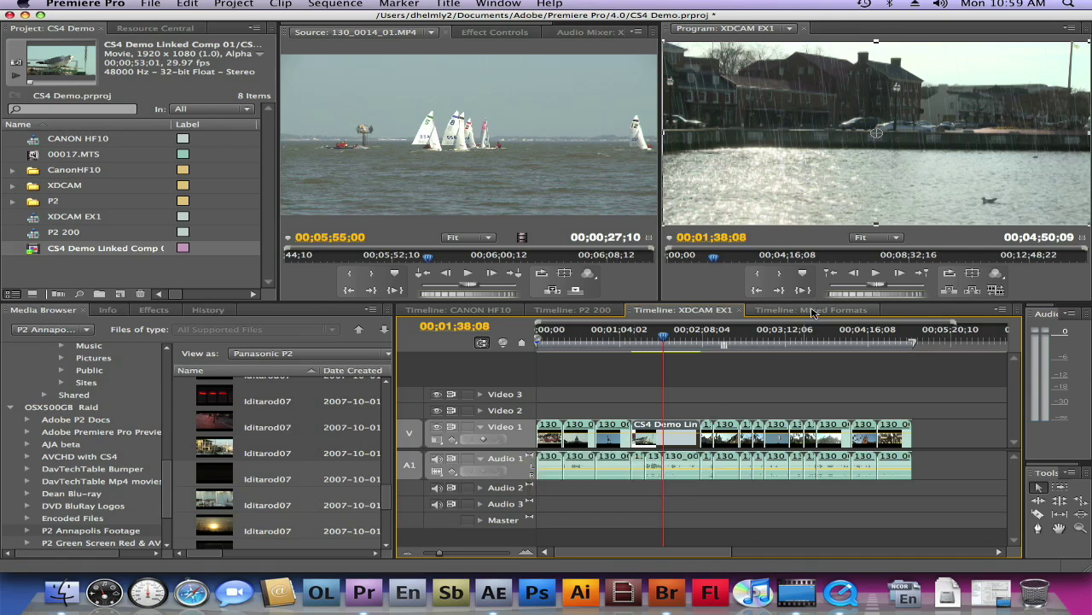
Step: Send the Mixed Formats sequence to Encore via Dynamic Link as a new project named CS4 Demo
click(805, 313)
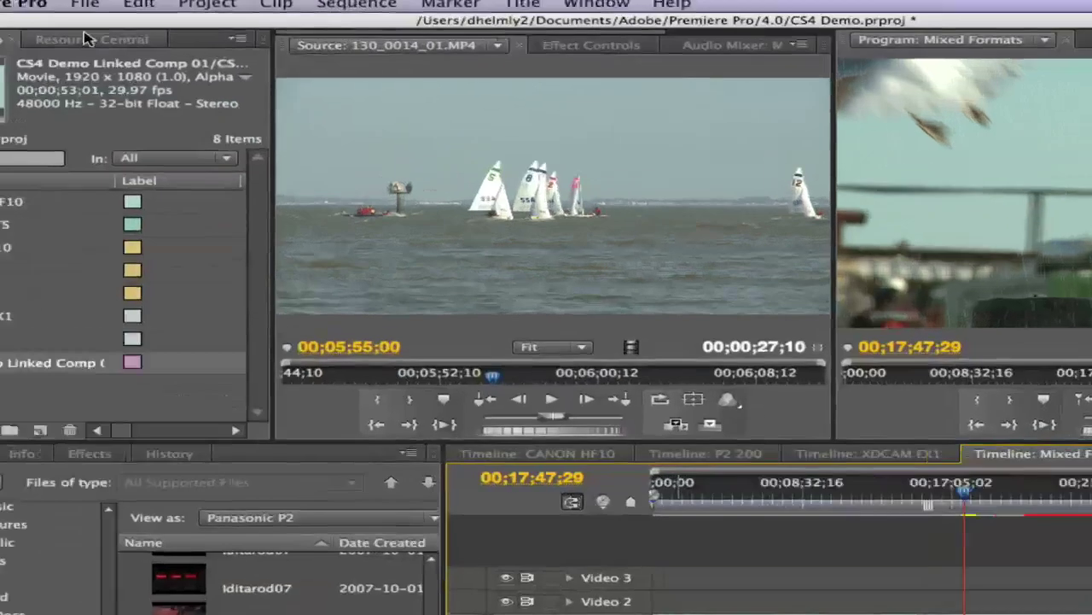
click(151, 4)
mouse_move(120, 362)
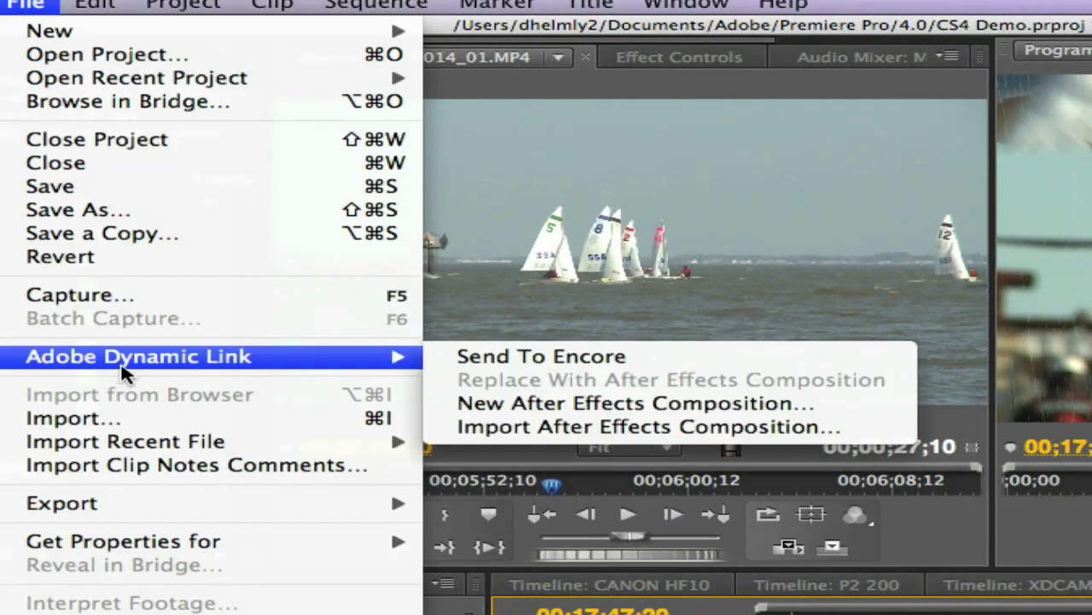
click(494, 359)
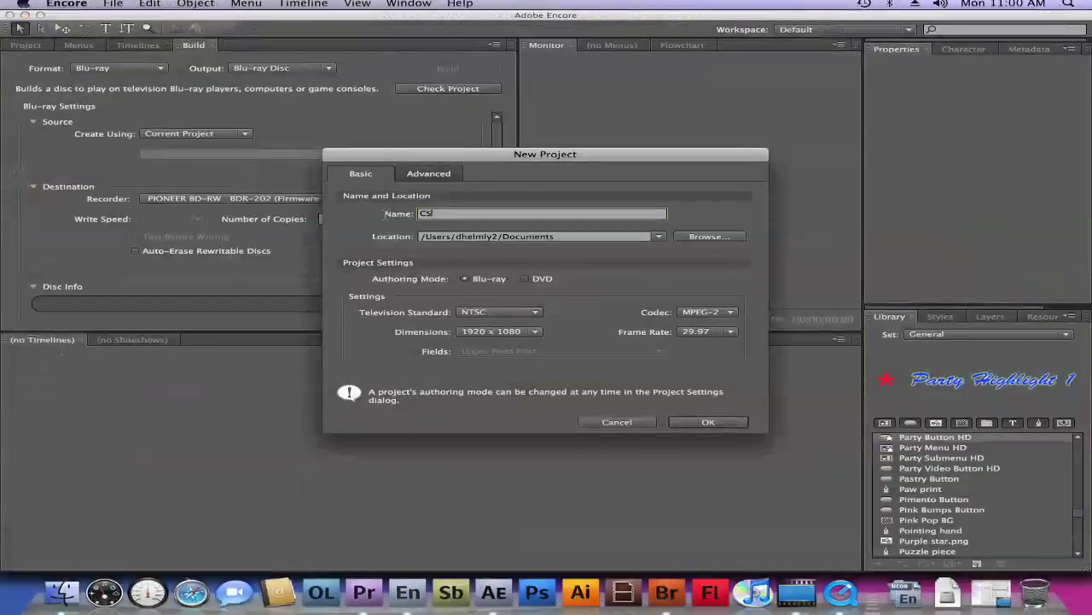
text(4 Demo)
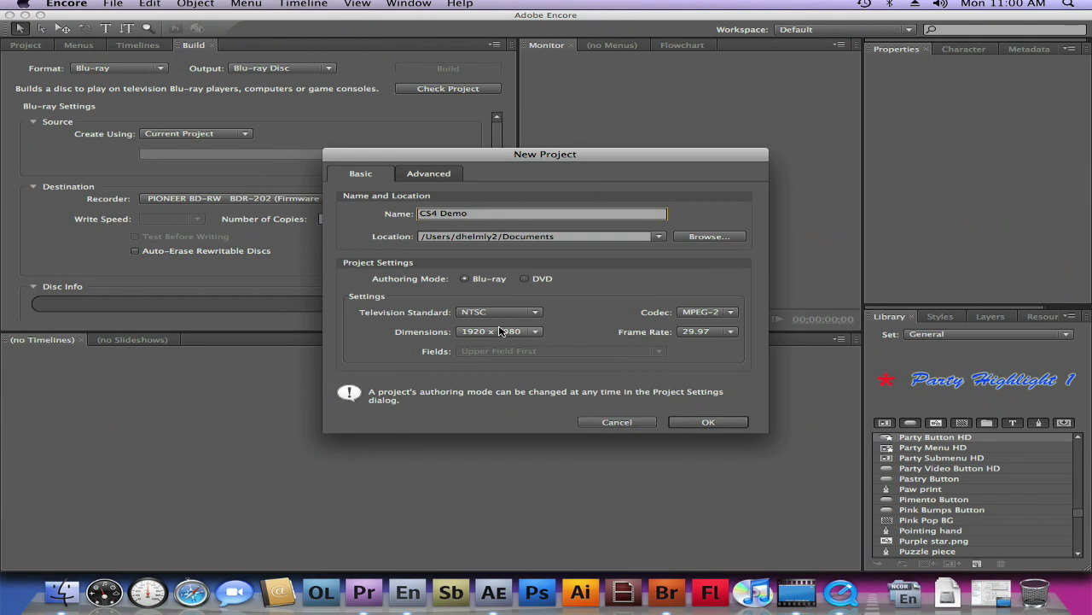
Step: Create the CS4 Demo Blu-ray project and open the imported Mixed Formats timeline
click(708, 422)
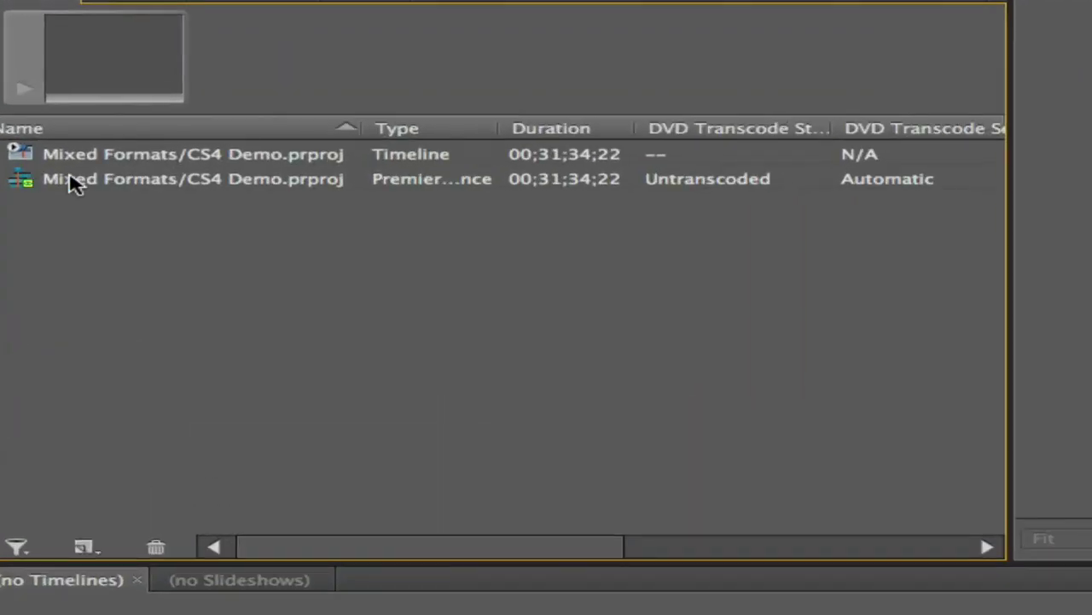
click(23, 187)
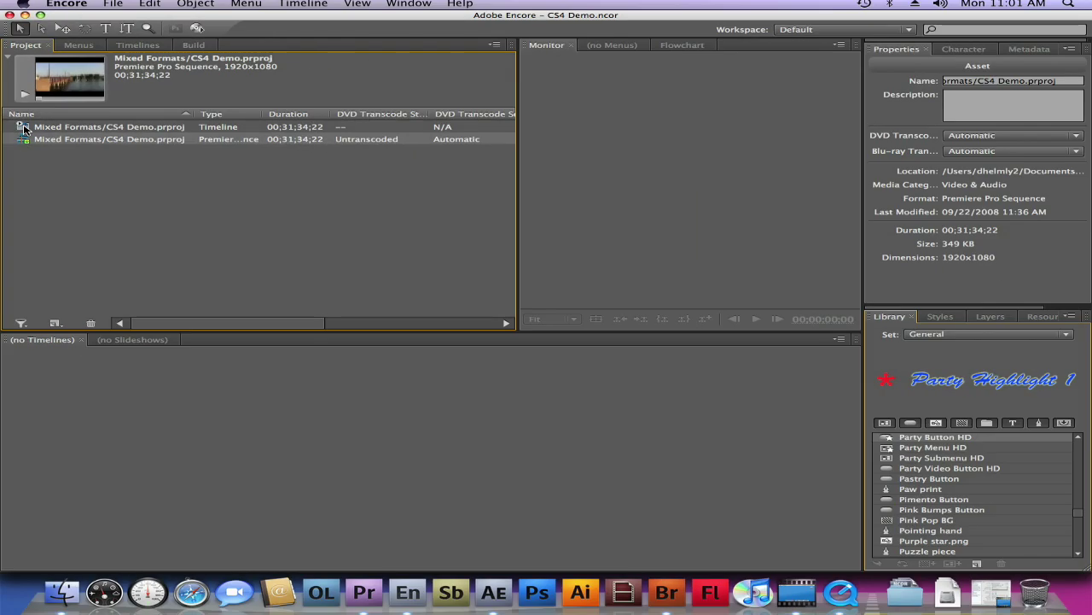
click(23, 128)
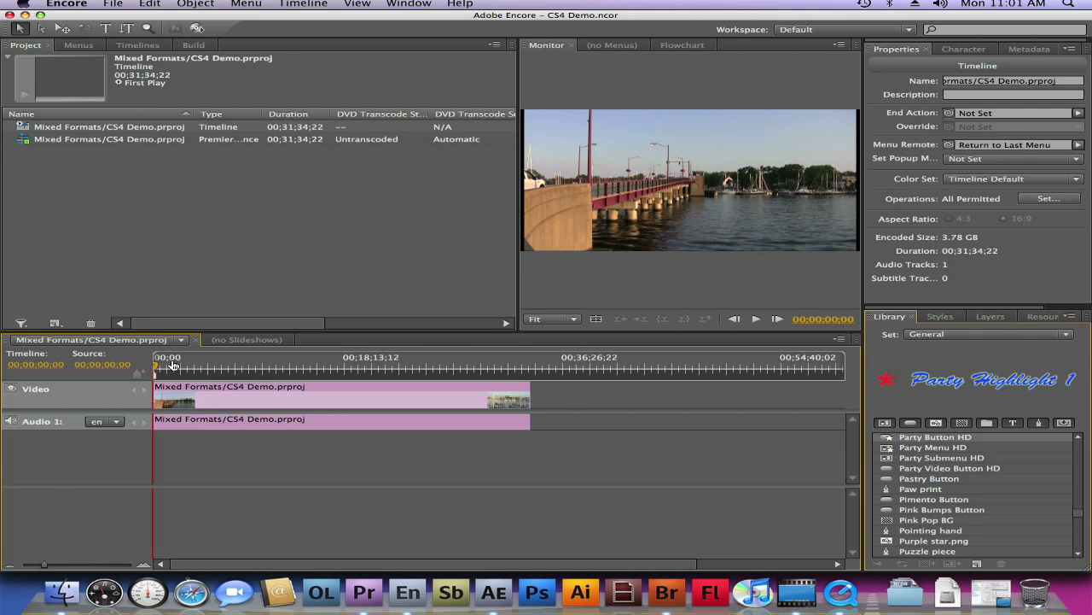
key(space)
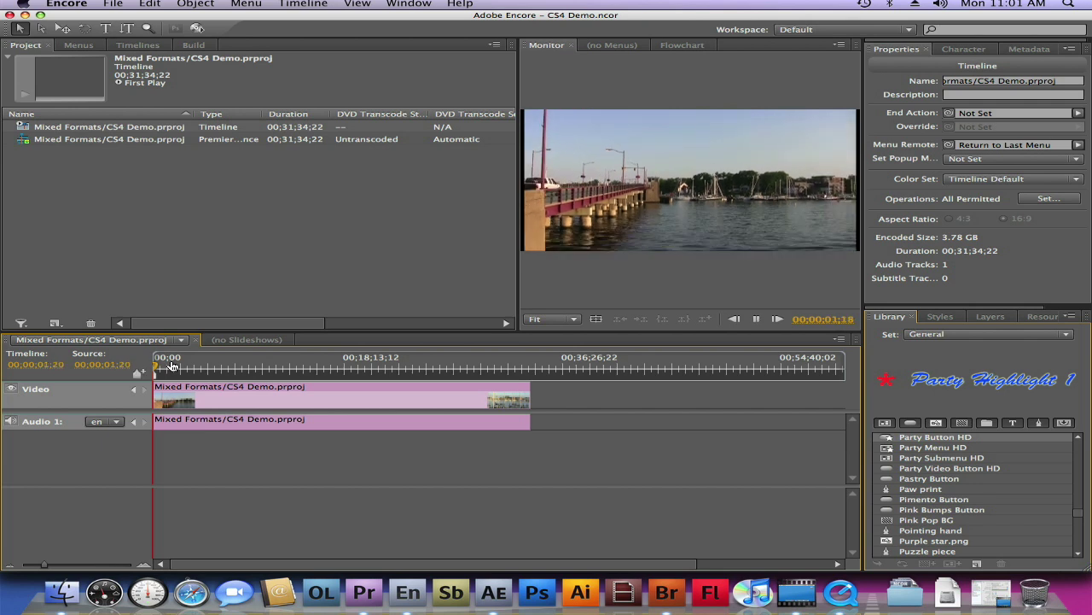
key(space)
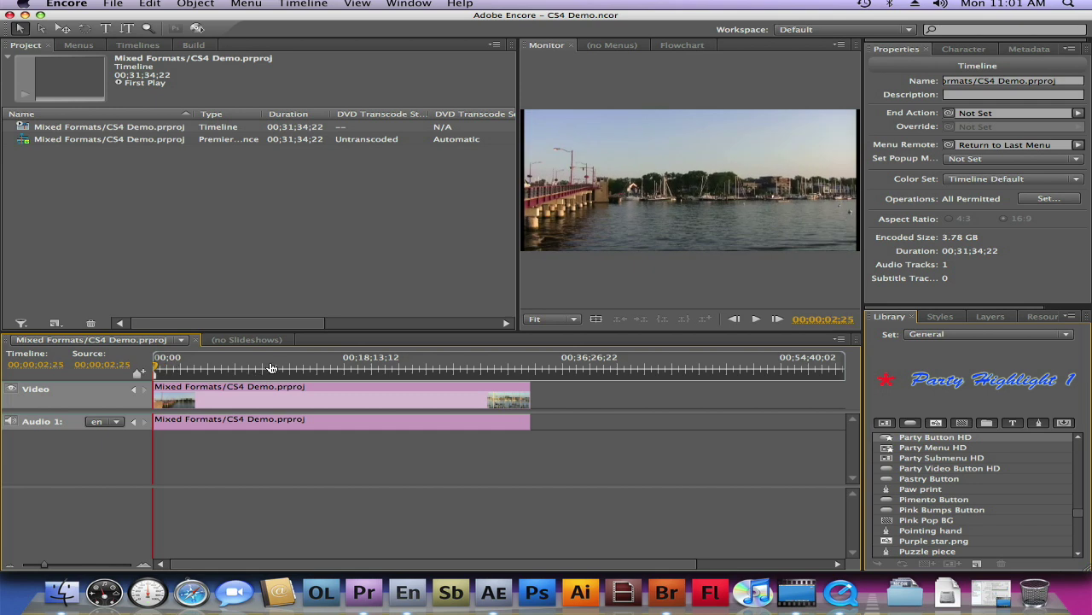
click(369, 368)
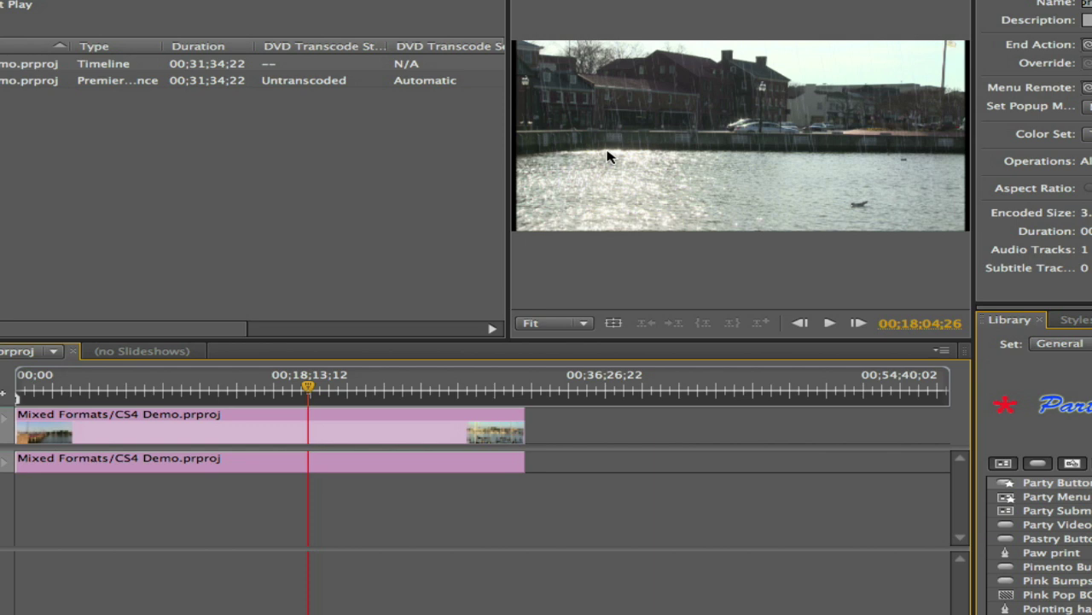
mouse_move(432, 395)
mouse_down()
mouse_move(465, 391)
mouse_move(435, 391)
mouse_up()
key(space)
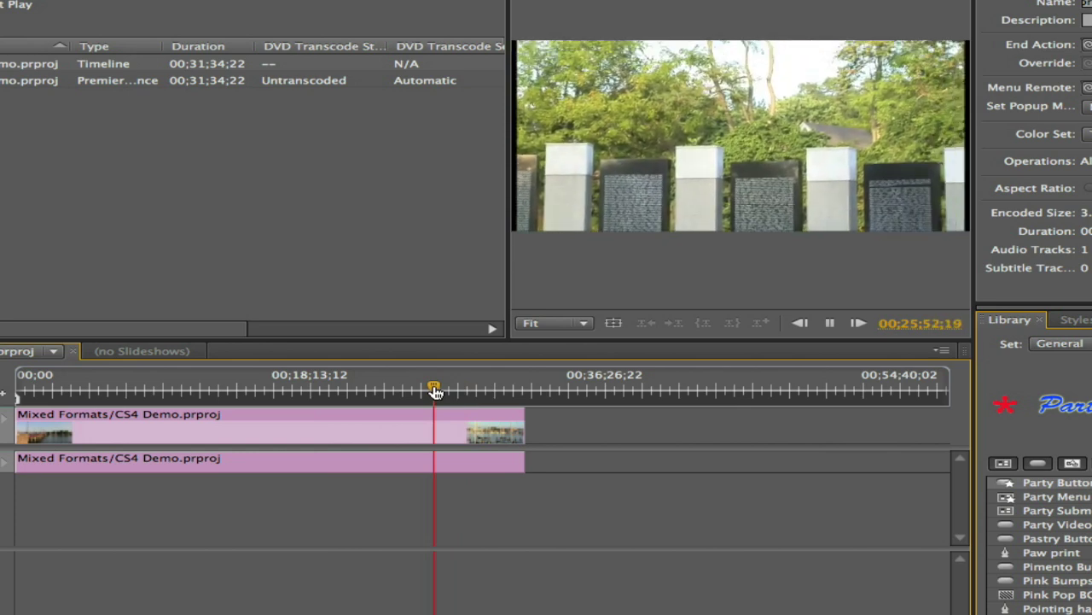
key(space)
click(331, 388)
key(space)
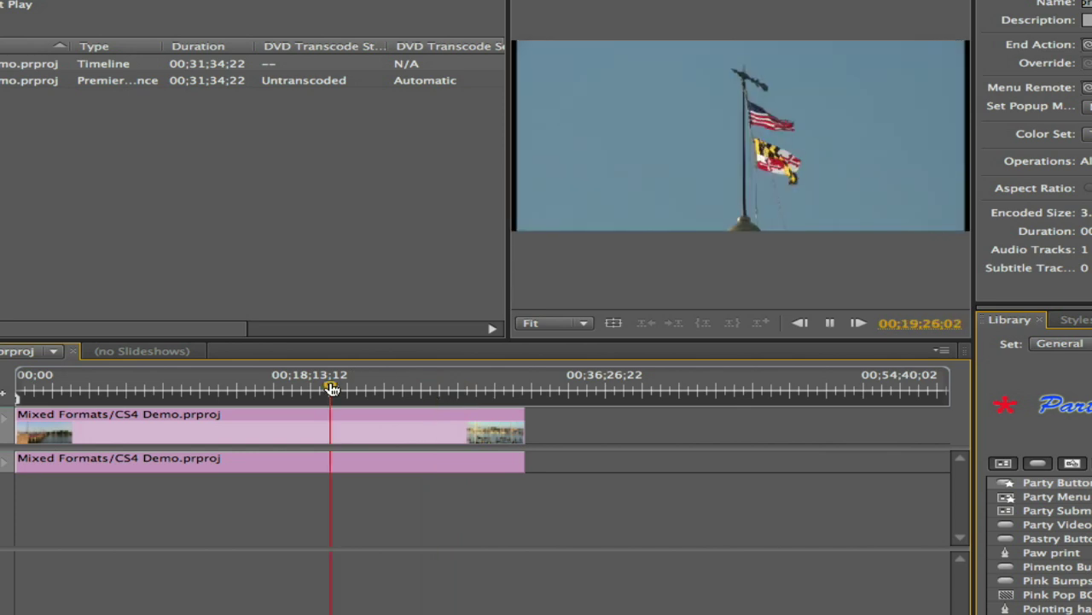
click(501, 389)
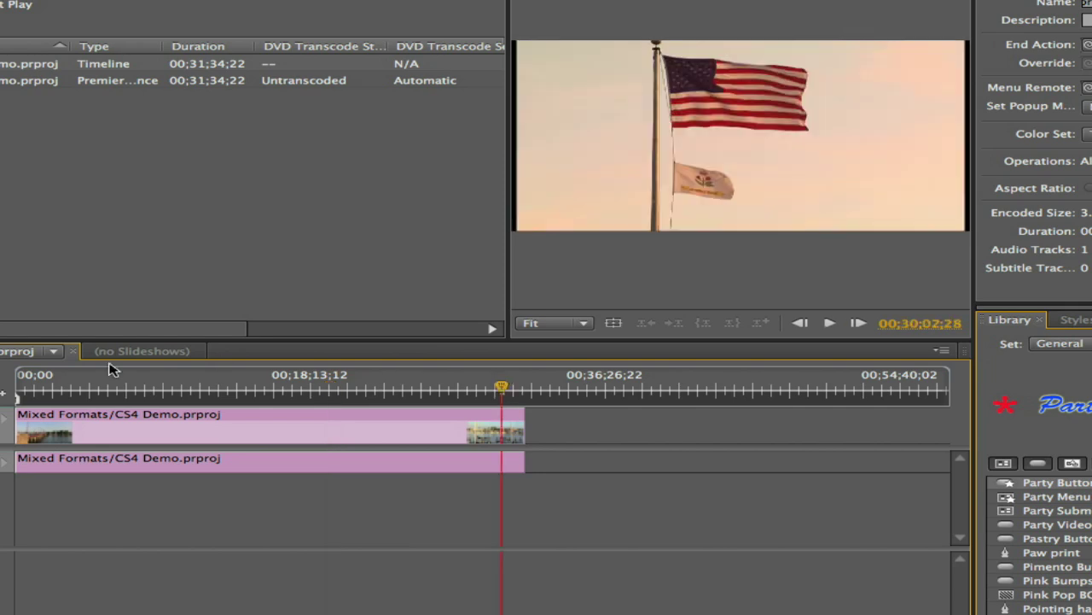
click(95, 386)
key(space)
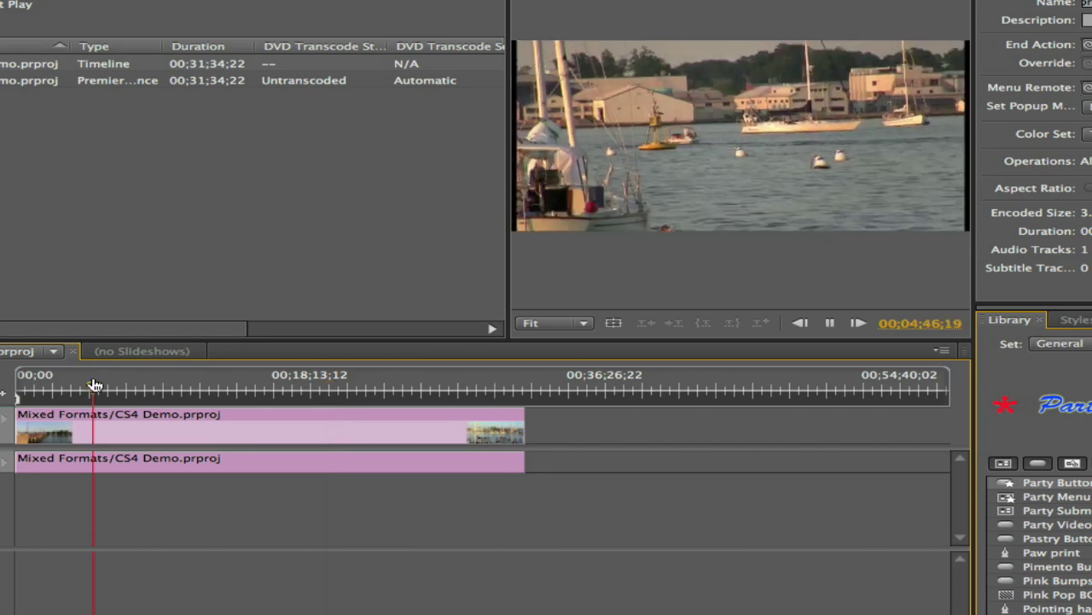
key(space)
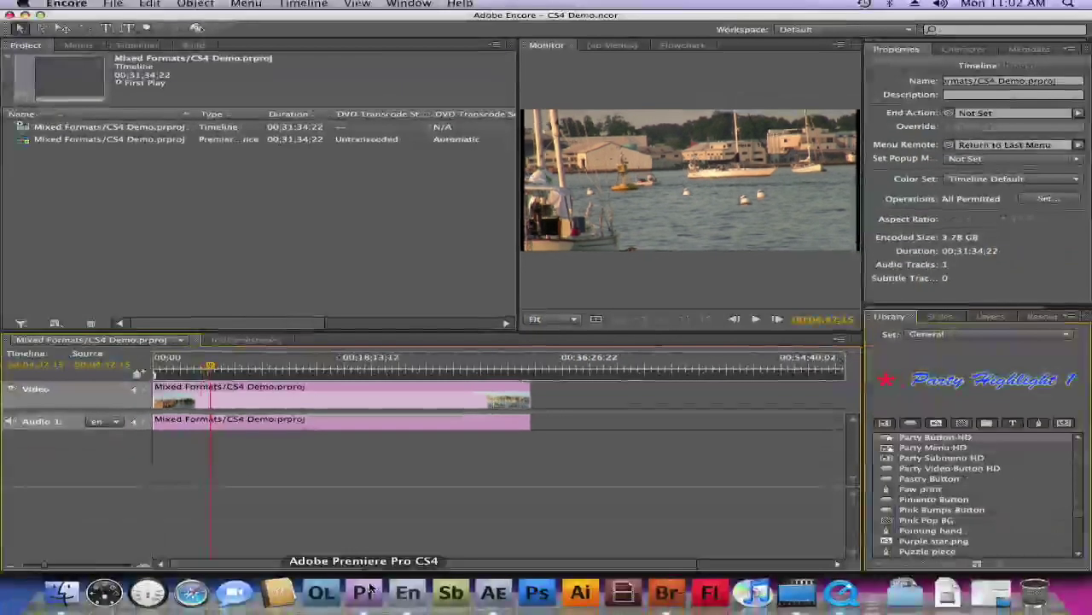
Step: Open a gap after CANON HF10 and insert XDCAM clips 130_0015_01.MP4 through 130_0018_01.MP4
click(367, 591)
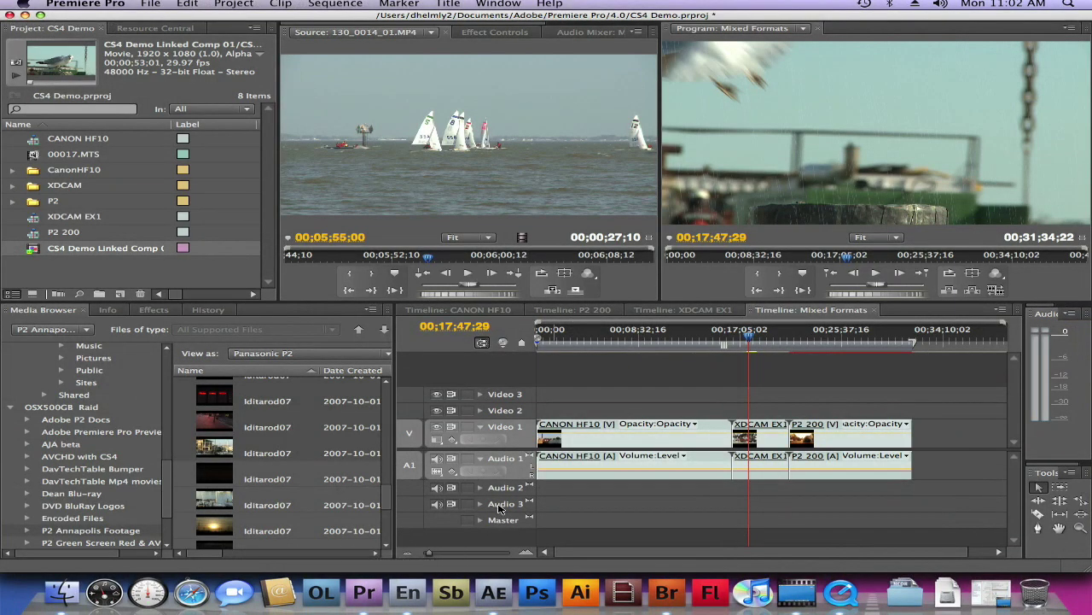
drag(768, 403, 874, 426)
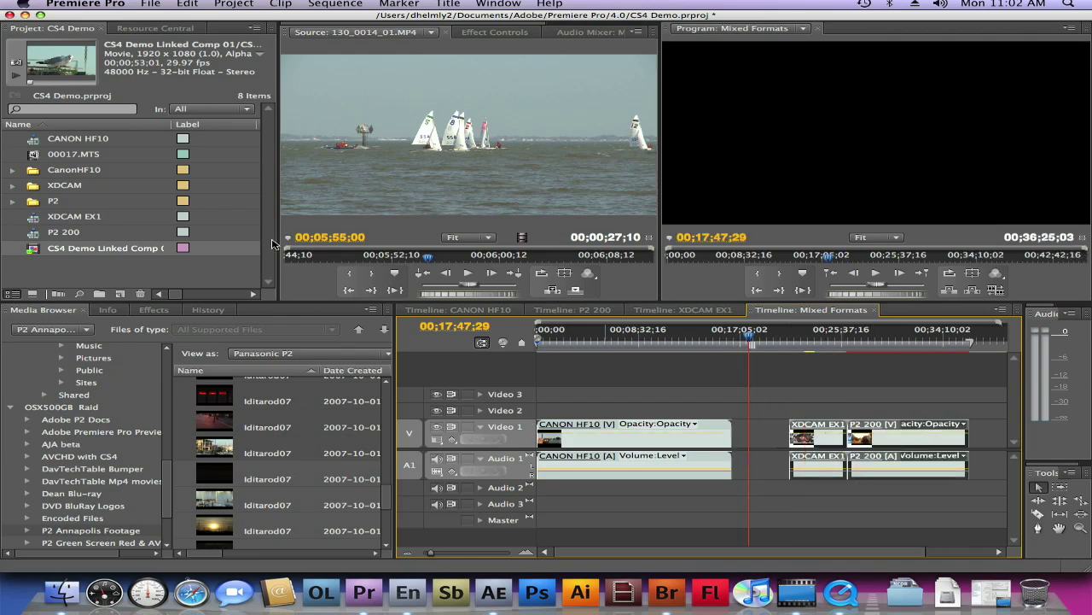
click(12, 185)
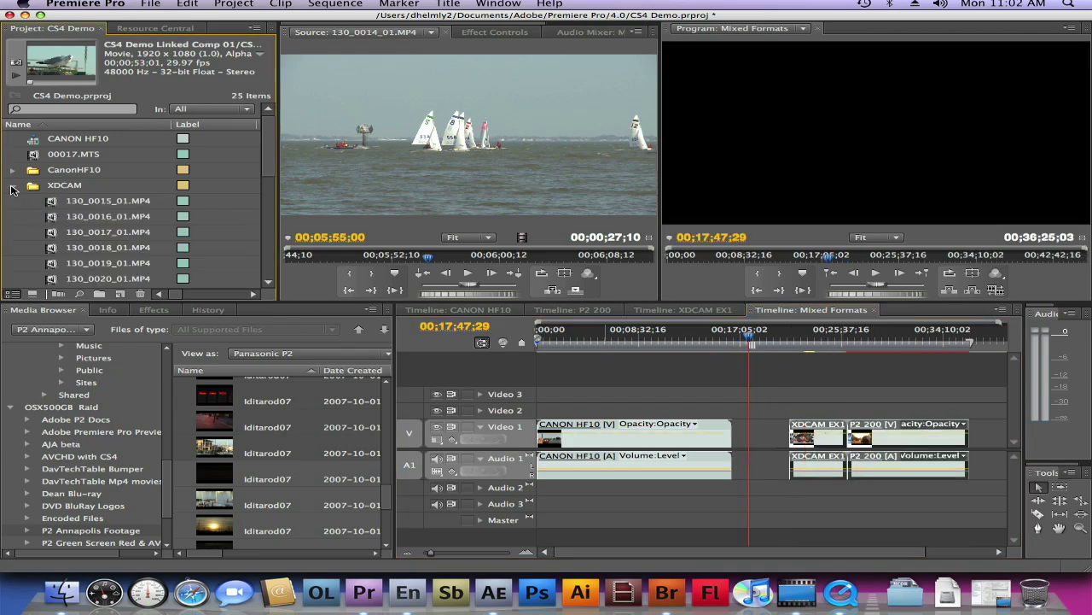
click(52, 205)
shift+click(49, 246)
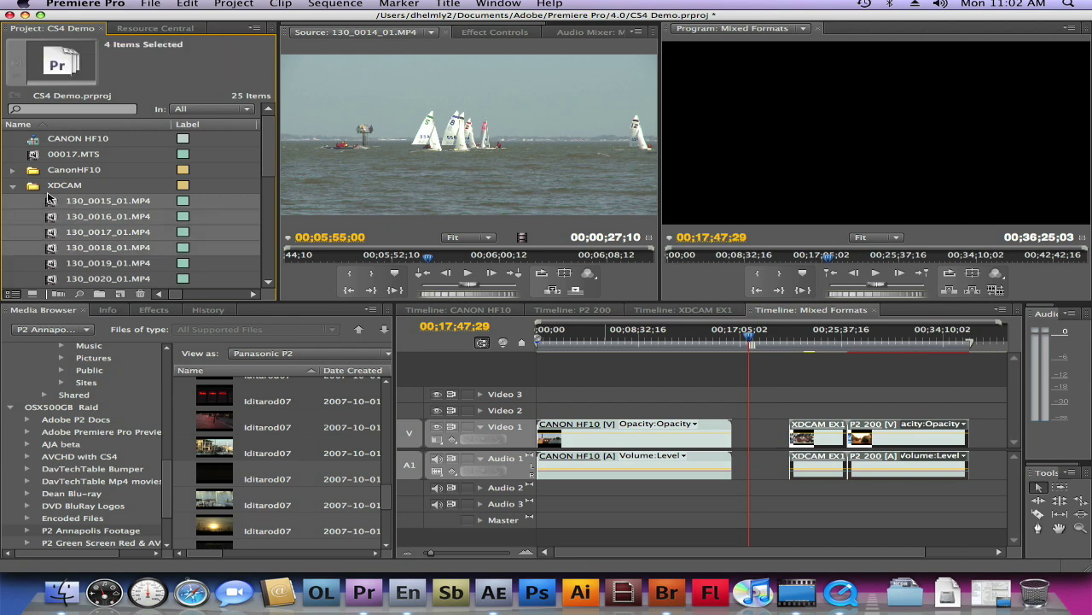
drag(50, 203, 743, 439)
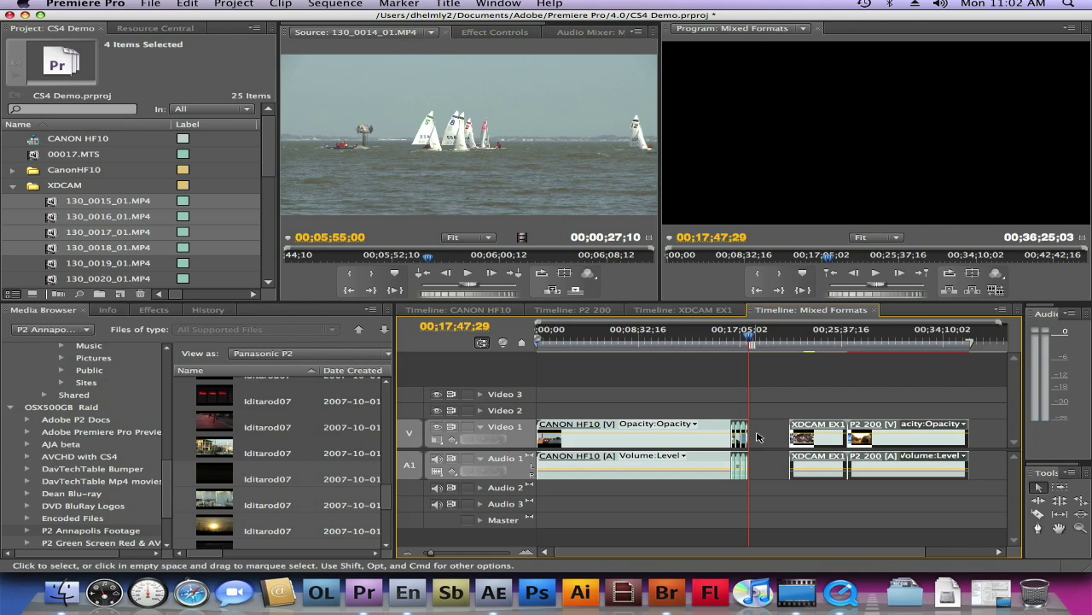
Step: Ripple delete the leftover gap and collapse the XDCAM bin
right_click(757, 437)
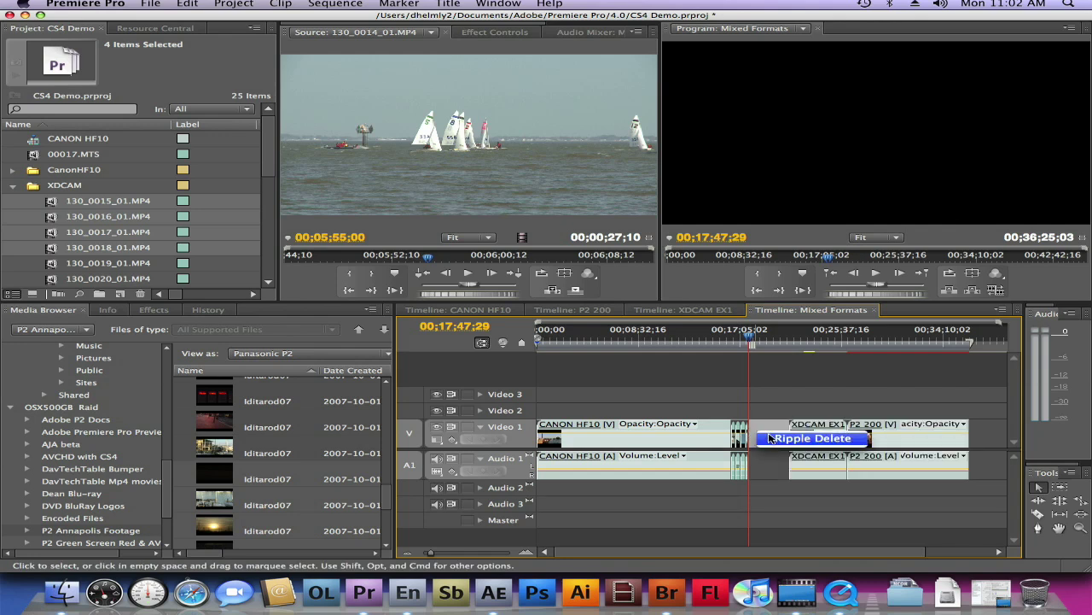
click(775, 442)
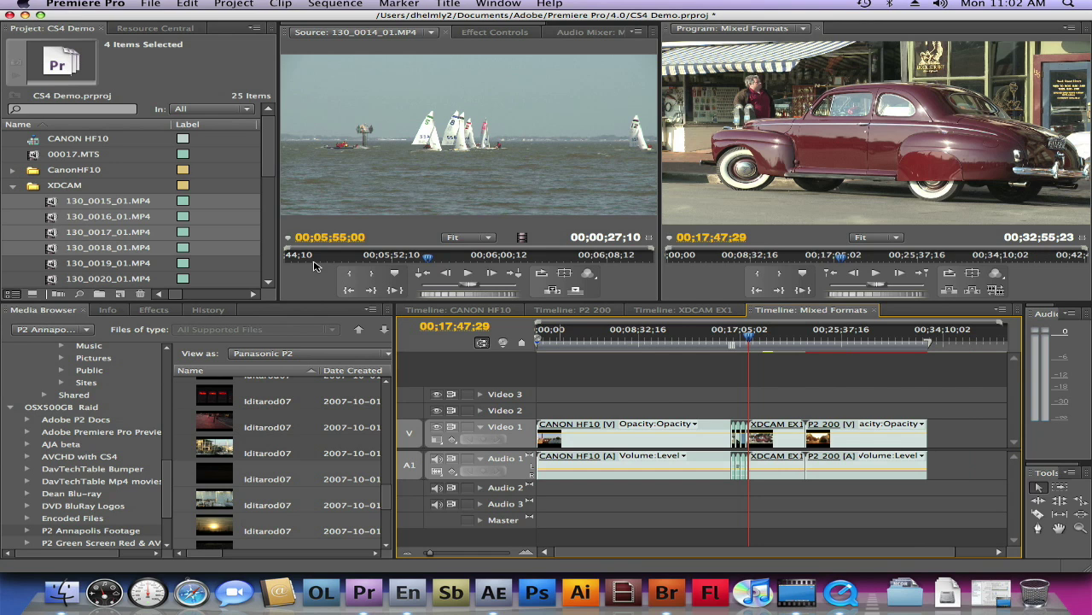
click(14, 185)
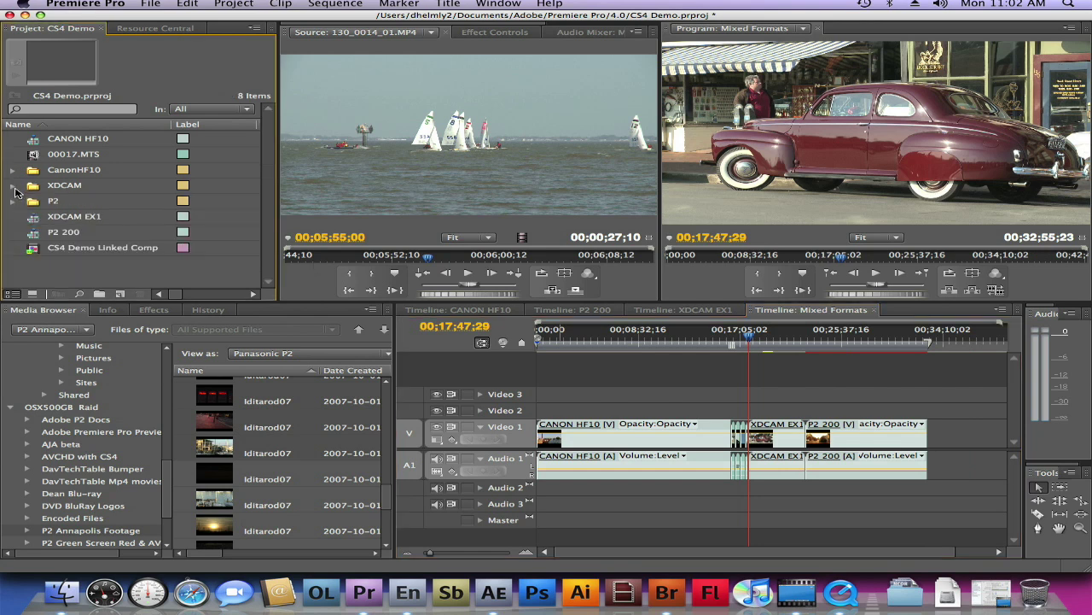
Step: Create default still Title 01 reading 'Annapolis 2008', scaled and rotated over the red car frame
click(447, 5)
mouse_move(455, 19)
click(636, 18)
click(654, 354)
click(220, 243)
text(Annapolis 2008)
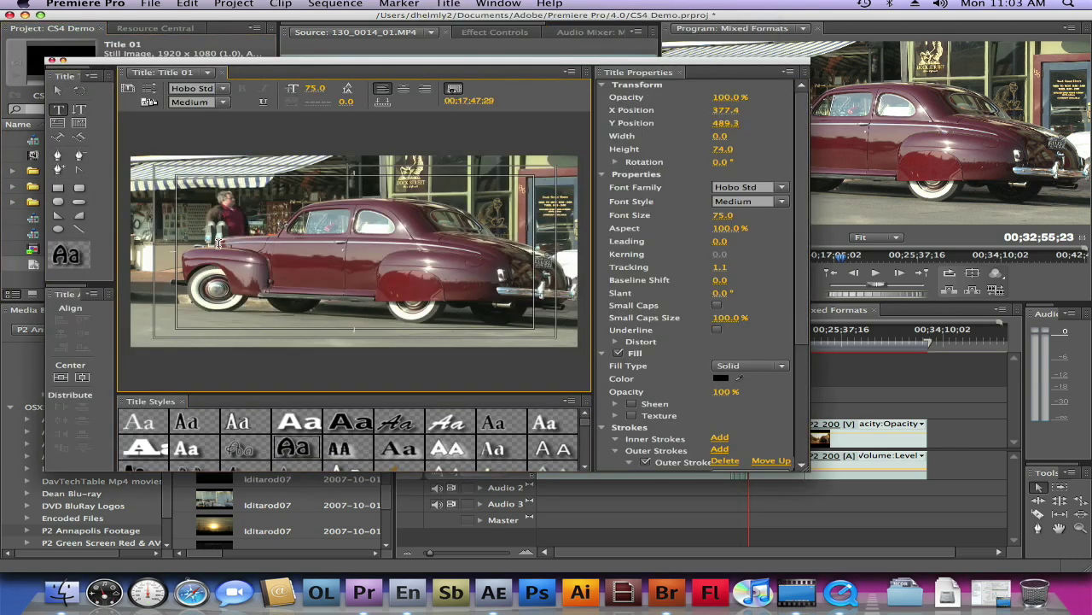
key(Escape)
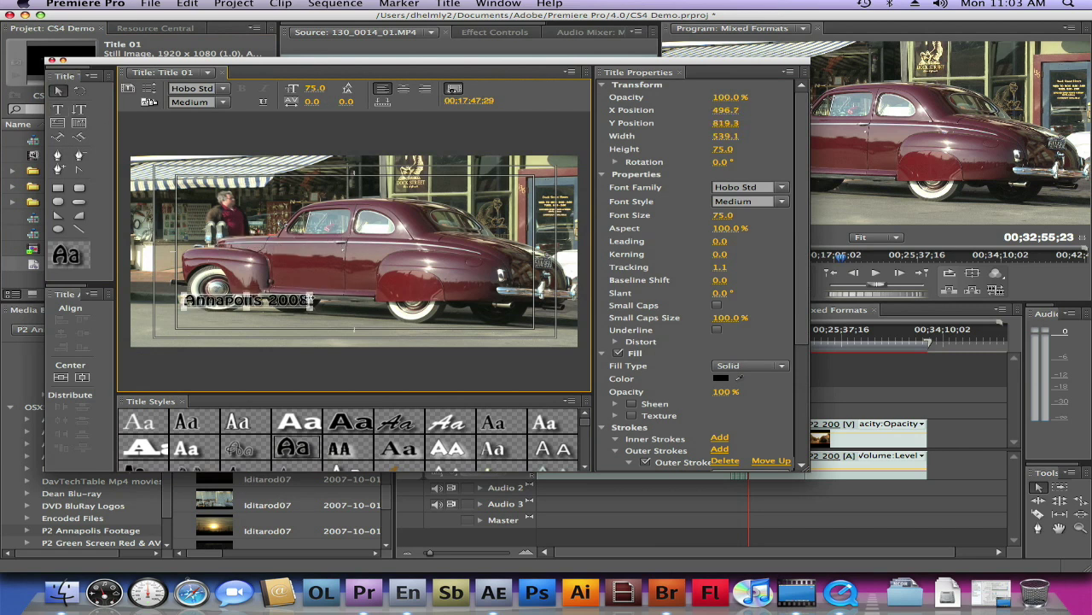
drag(232, 220, 328, 201)
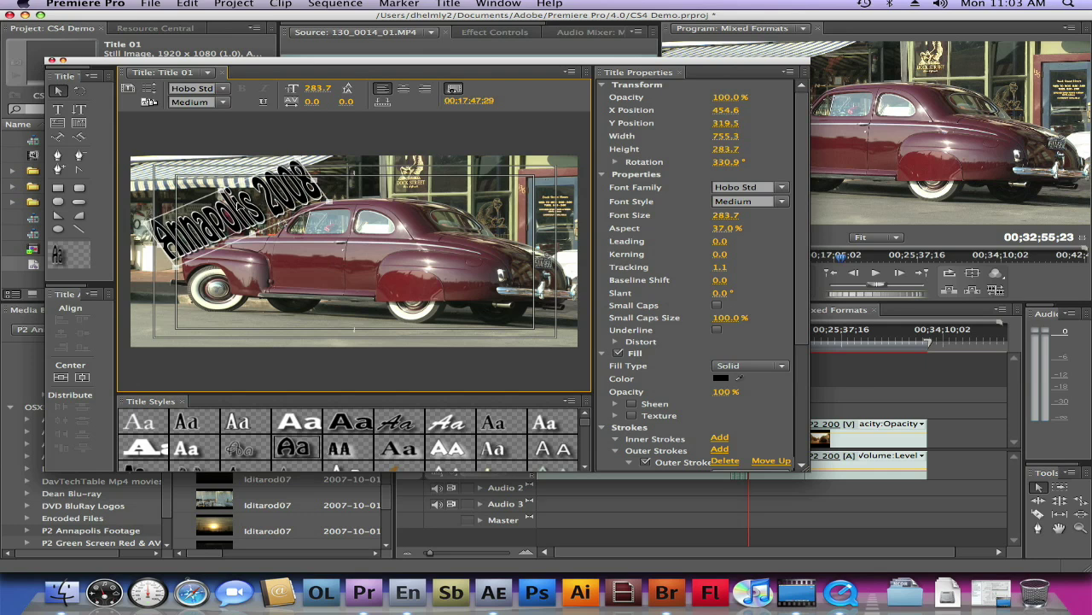
click(50, 61)
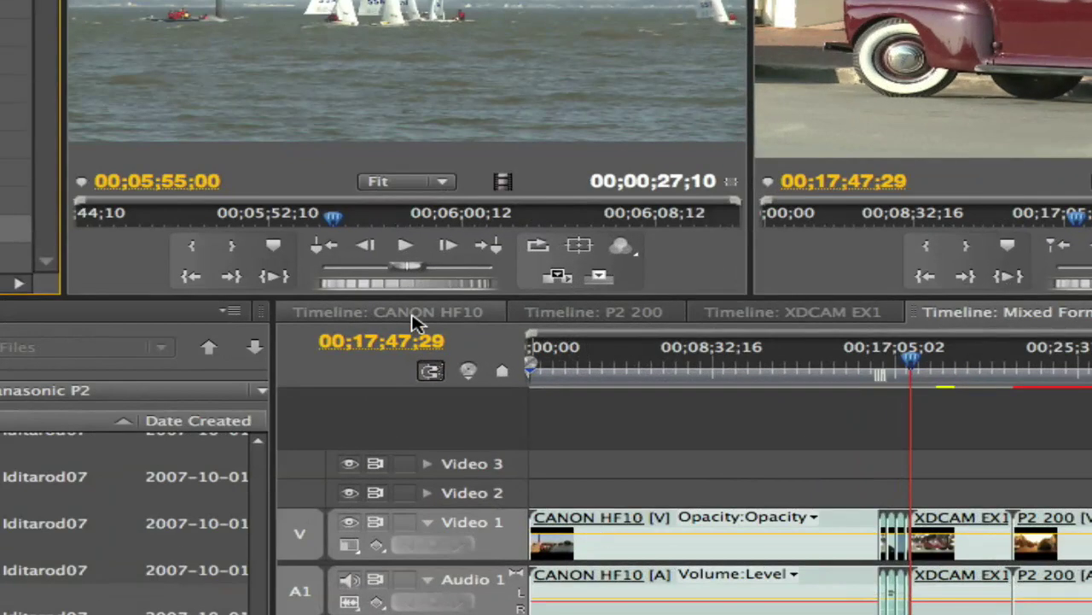
Step: Lengthen Title 01 on Video 2 in the CANON HF10 sequence, then return to Mixed Formats
click(413, 314)
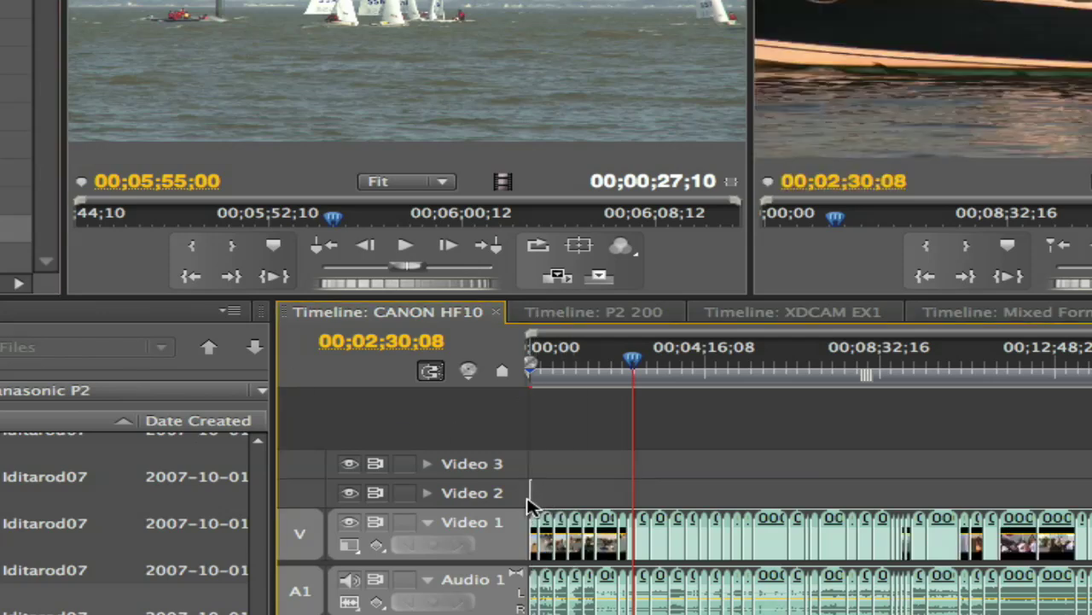
key(equal)
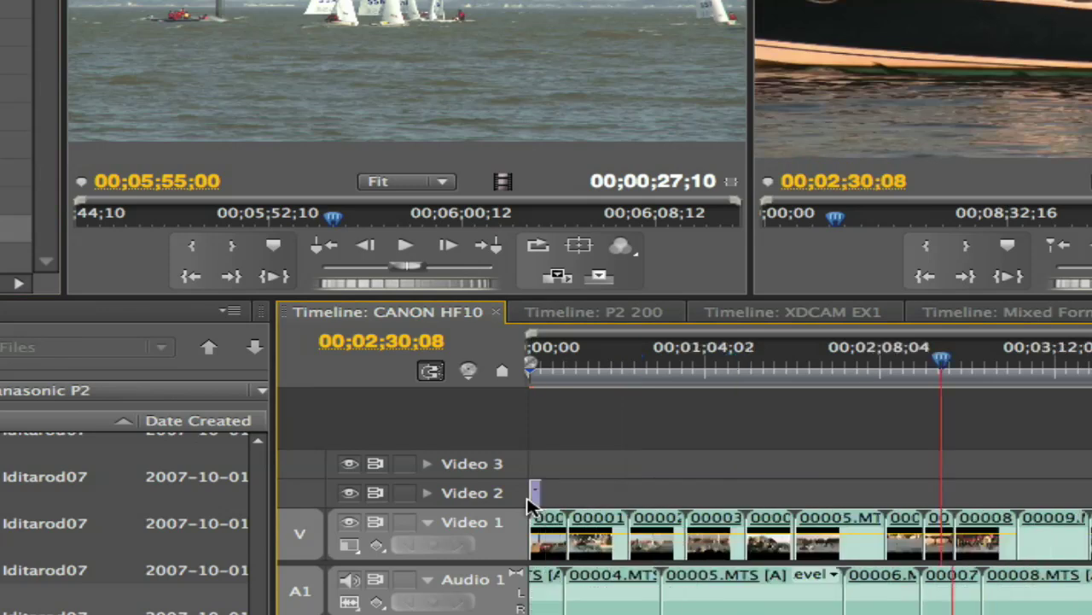
key(equal)
scroll(586, 497, up, 10)
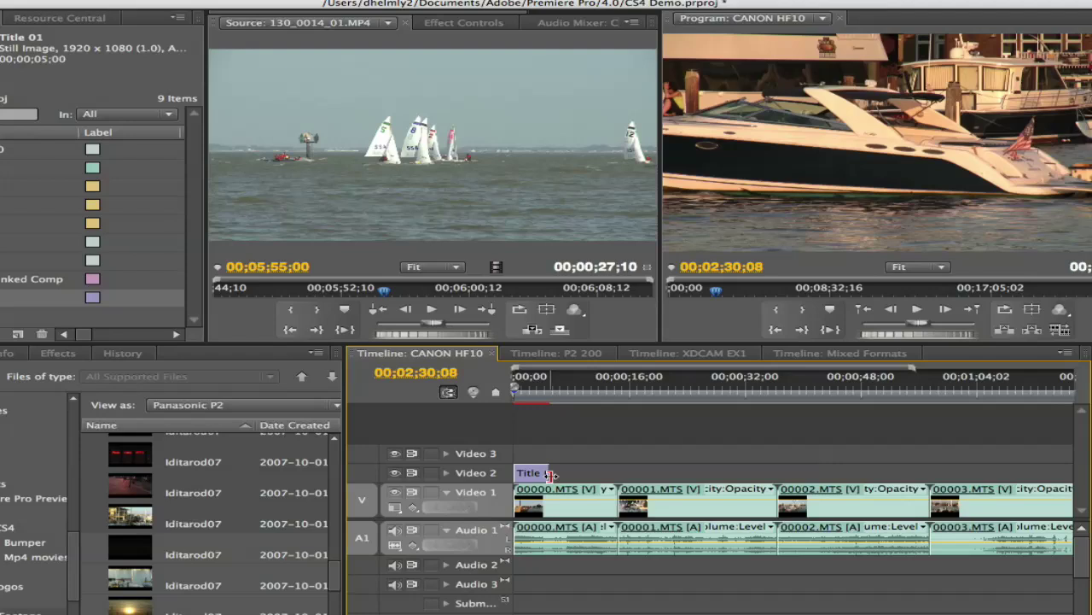
drag(551, 475, 927, 476)
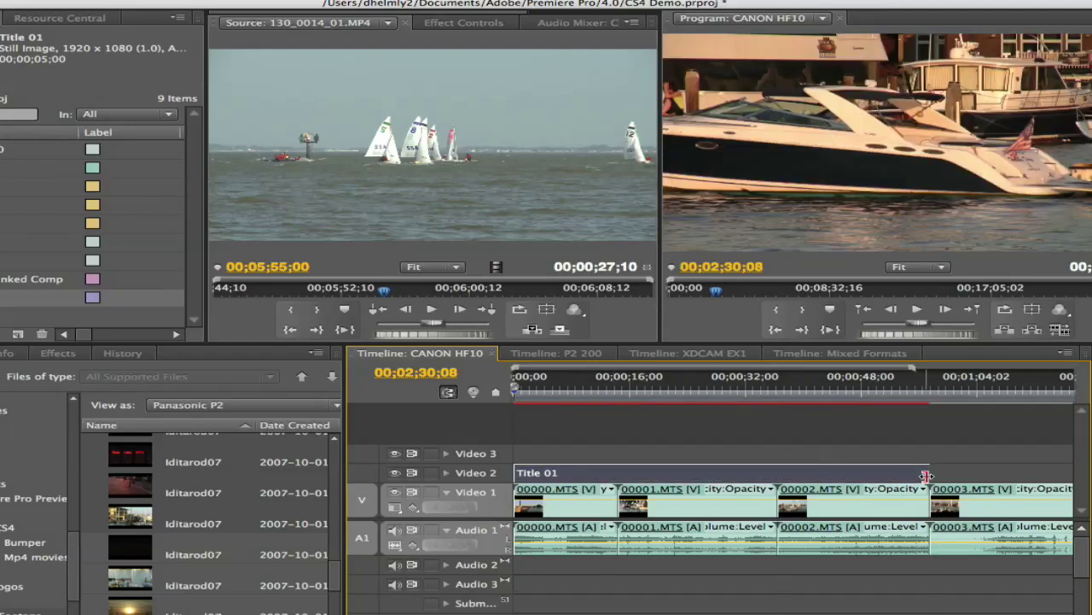
click(811, 354)
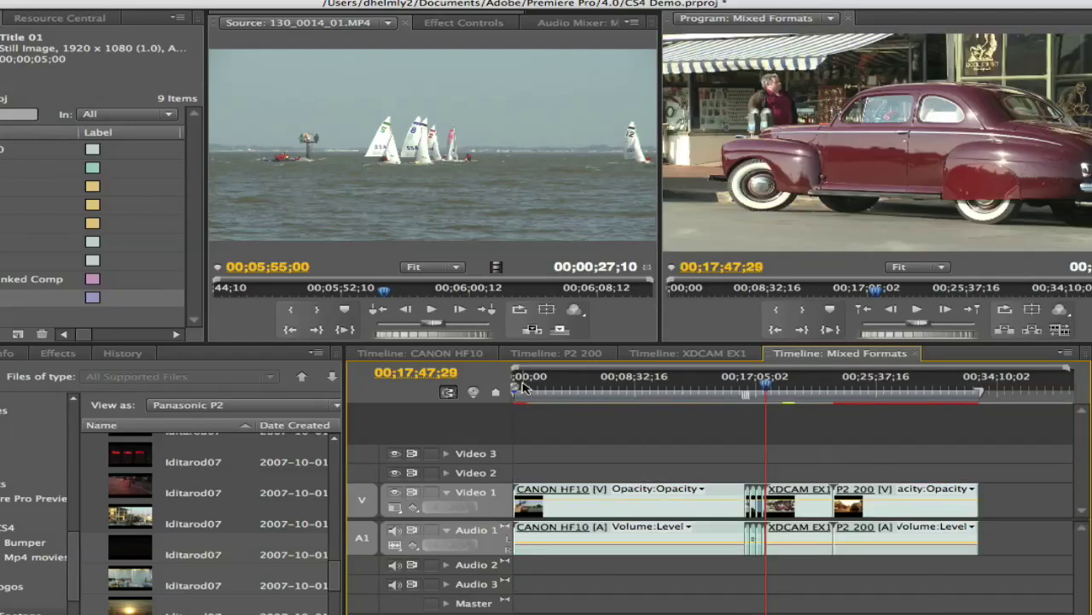